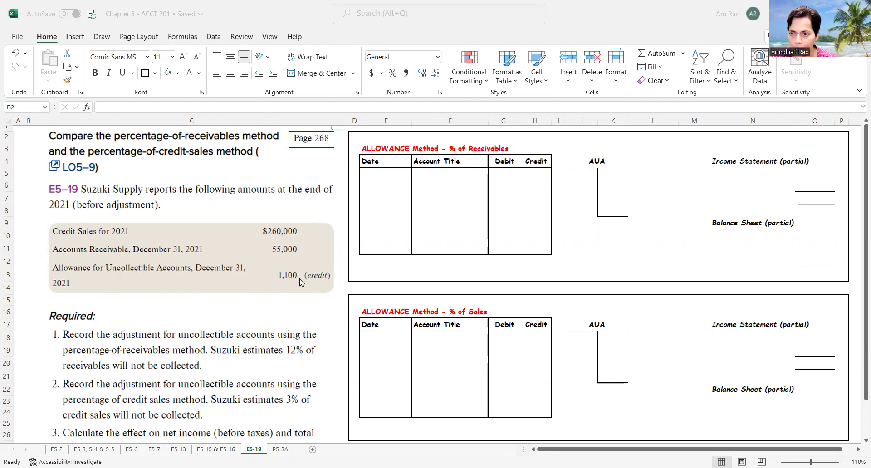
Reveal the hidden 1,100 in K5 and the "Beg bal" label in L5 of the upper AUA T-account using black font colour.
left_click(617, 176)
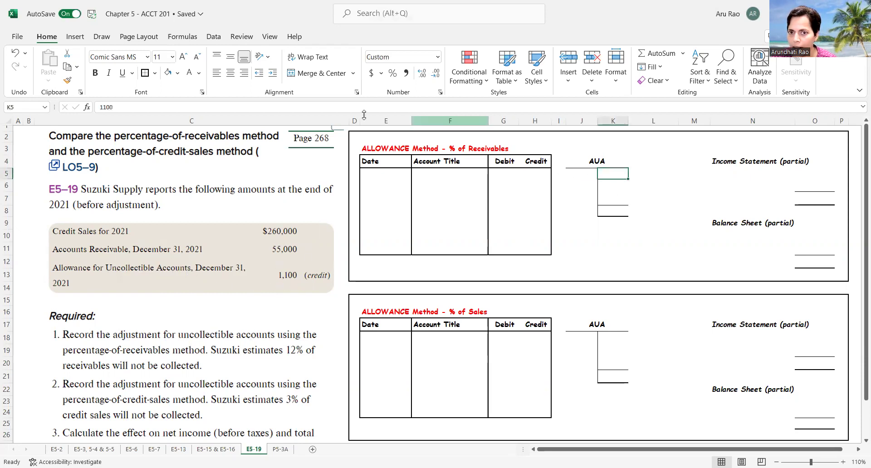
left_click(199, 76)
left_click(200, 112)
left_click(645, 174)
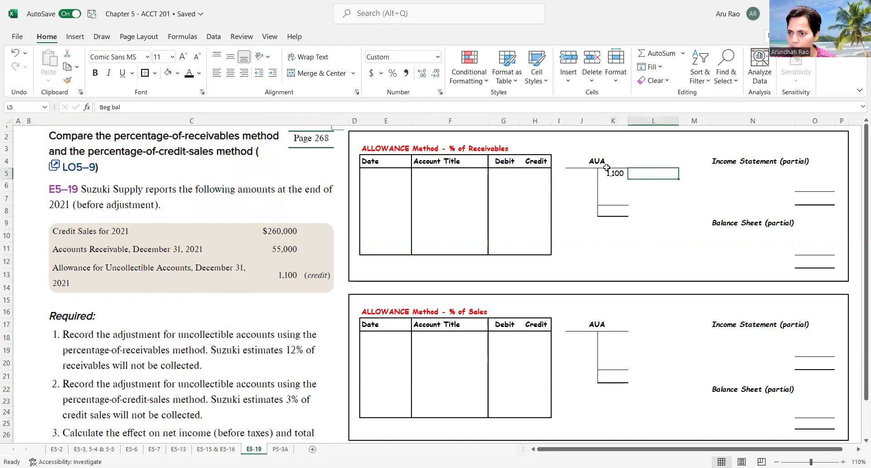
left_click(189, 75)
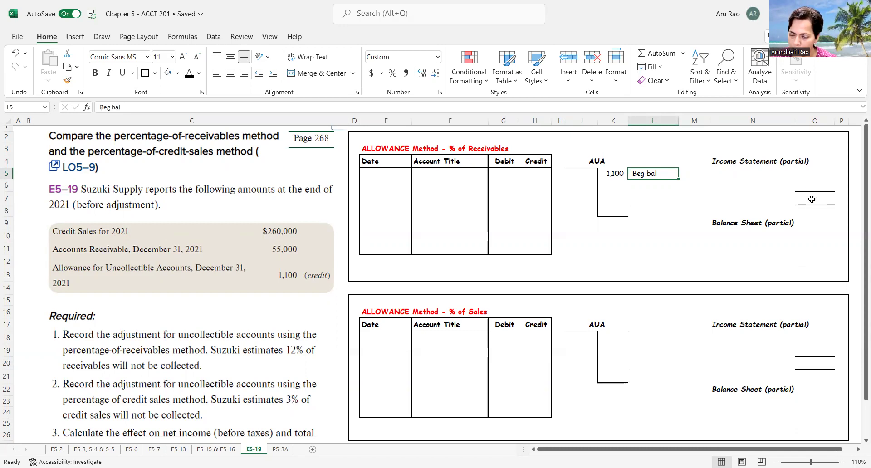
Apply black font colour to the hidden Sales label in N5 and its 260,000 amount in O5 under Income Statement.
left_click(771, 171)
left_click(188, 73)
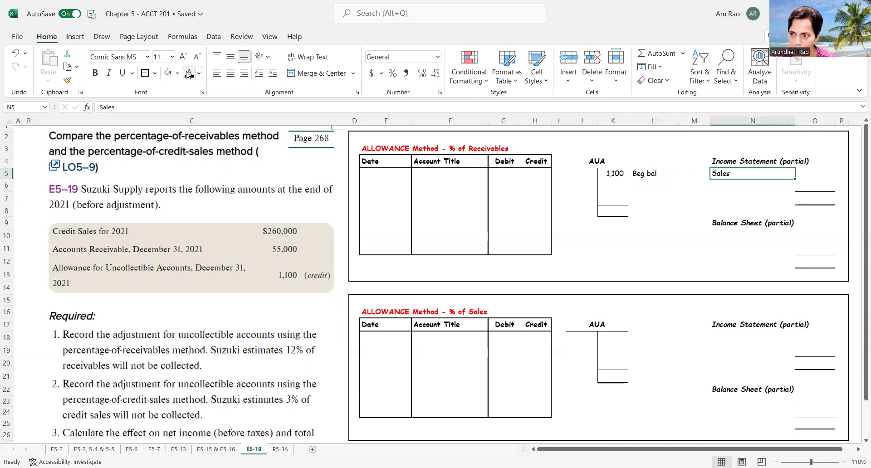
left_click(805, 172)
left_click(189, 74)
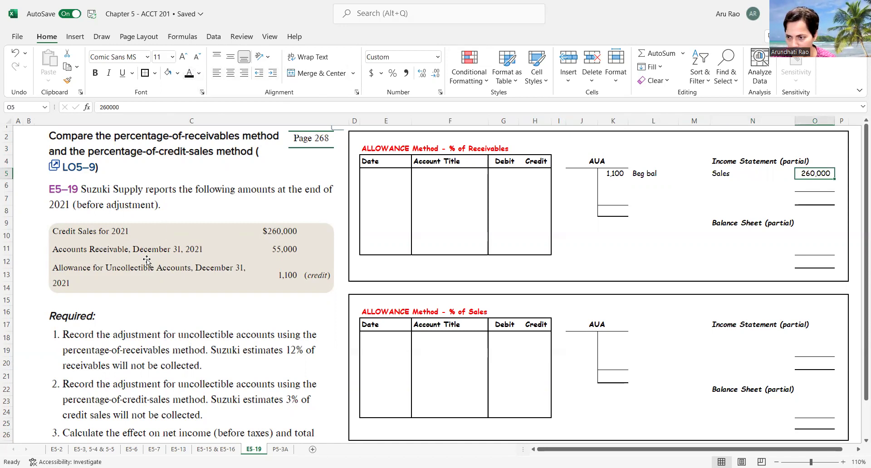
Reveal the accounts receivable label in N10 and its 55,000 amount in O10 under Balance Sheet using black font colour.
left_click(757, 233)
type("Accounts Receivable")
key("ctrl+Return")
left_click(799, 232)
left_click(189, 74)
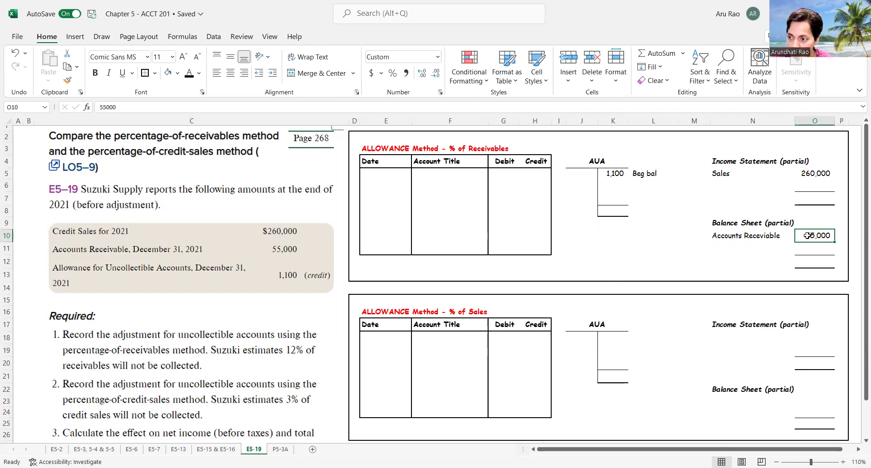
Make the hidden "less AUA" label in M11:N11 and the allowance formula =-O10*0.12 in O11 visible with black font colour.
left_click_drag(703, 247, 752, 248)
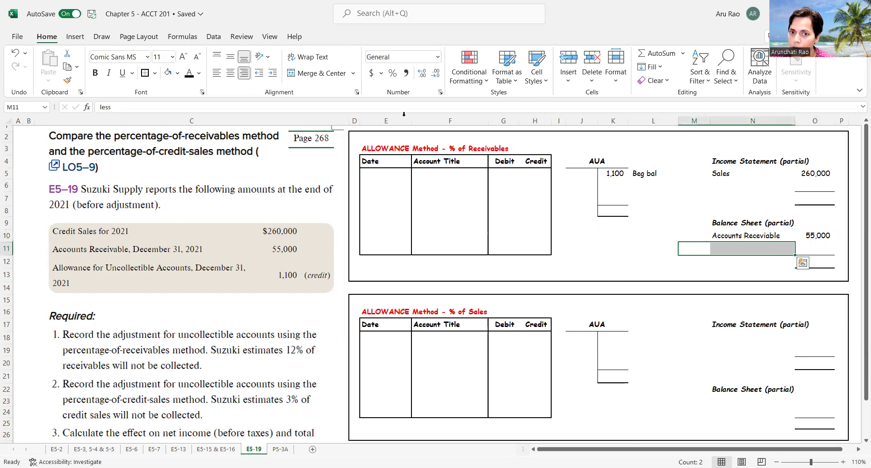
key("Tab")
type("AUA")
key("Return")
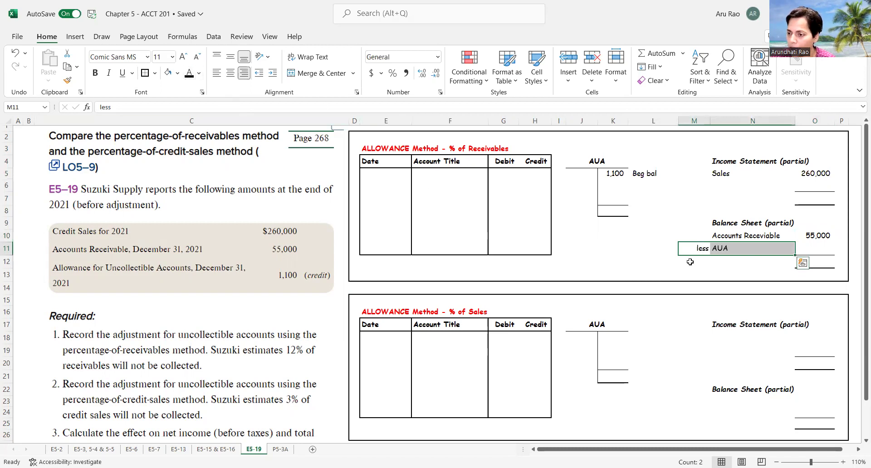
left_click(726, 248)
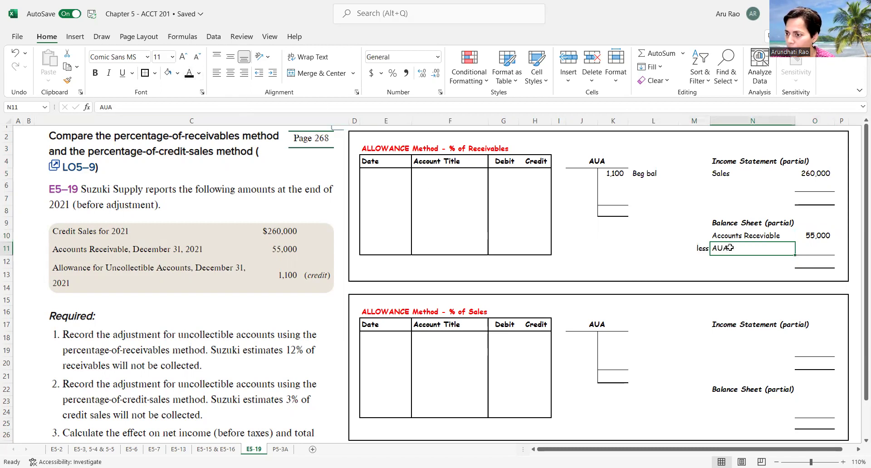
left_click(818, 234)
left_click(817, 249)
left_click(189, 74)
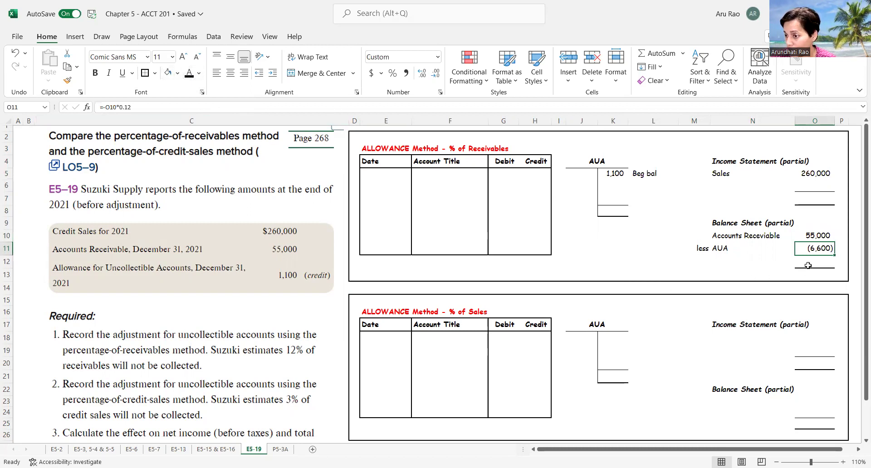
Reveal the "Accts Recv, Net" label and amount in N12:O12 using black font colour.
left_click_drag(744, 262, 799, 260)
left_click(189, 74)
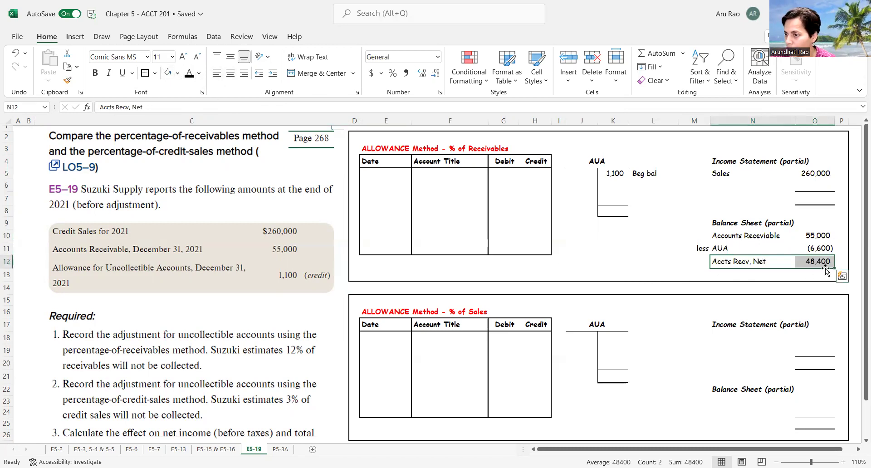
left_click(749, 263)
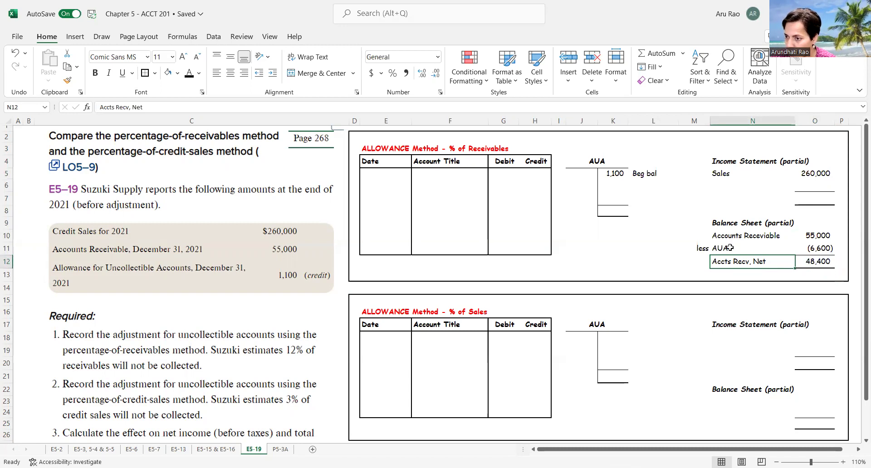
left_click(732, 248)
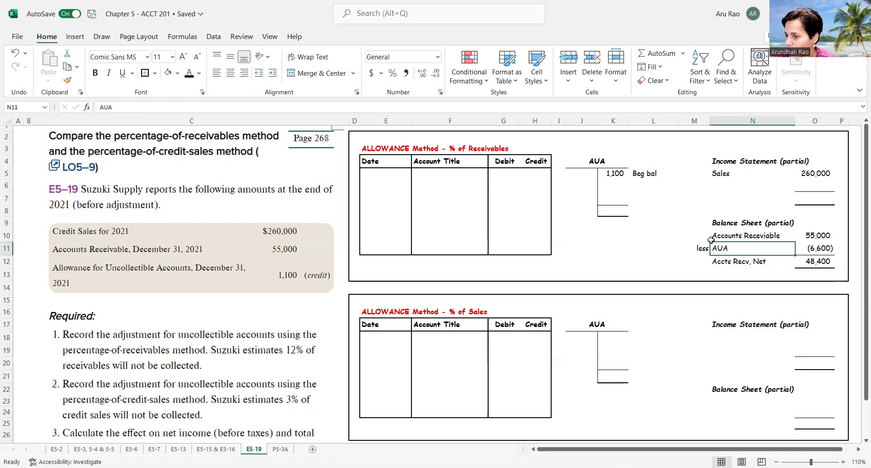
Apply black font colour to the AUA T-account's "(12% of AR)" note in L9, "End Bal" label in L8 and ending amount in K8.
left_click(620, 227)
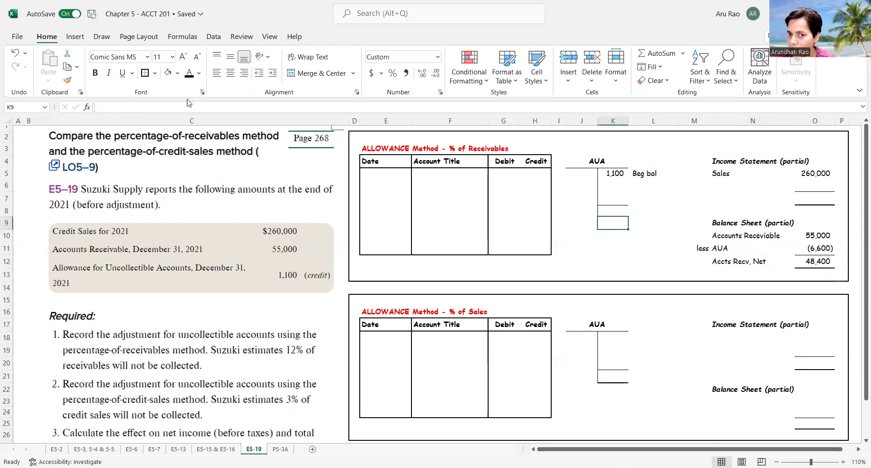
left_click(640, 223)
left_click(189, 72)
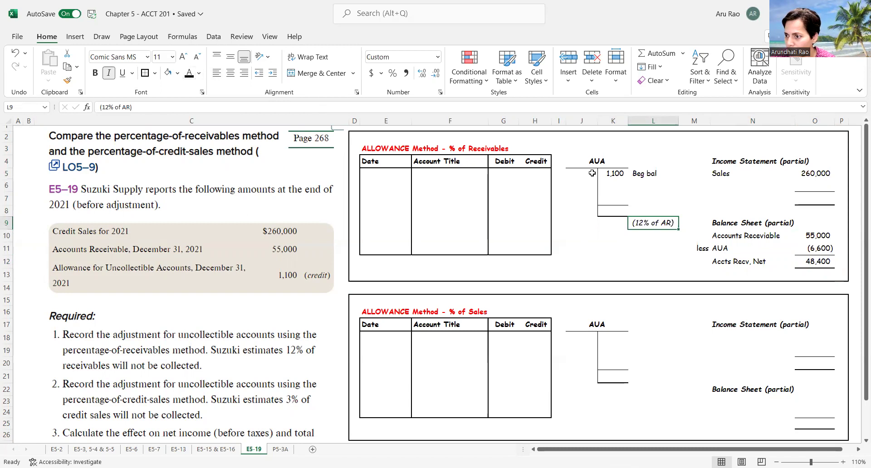
left_click(643, 210)
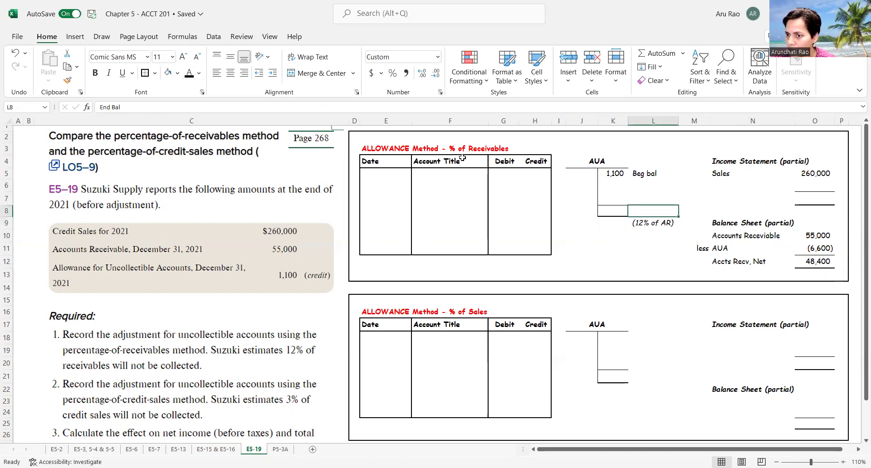
left_click(189, 73)
left_click(624, 210)
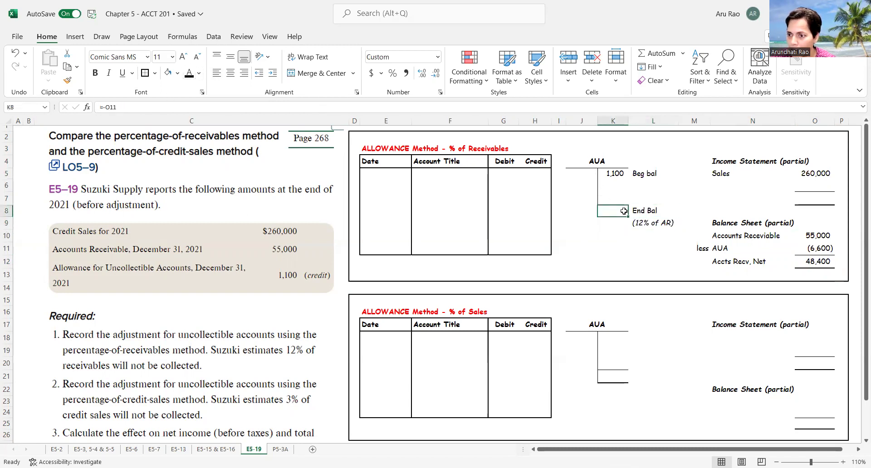
left_click(189, 72)
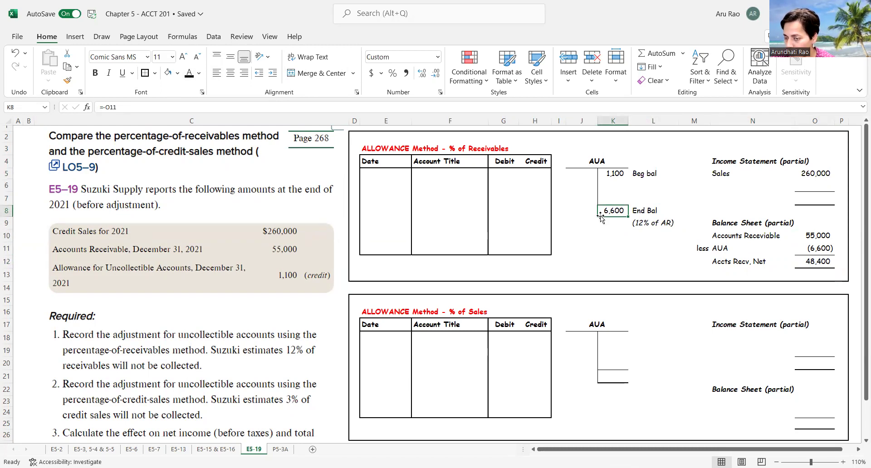
Reveal the 5,500 adjustment in K6 and the "(plugged number)" note in L6 with black font colour, and widen column L slightly.
left_click(613, 176)
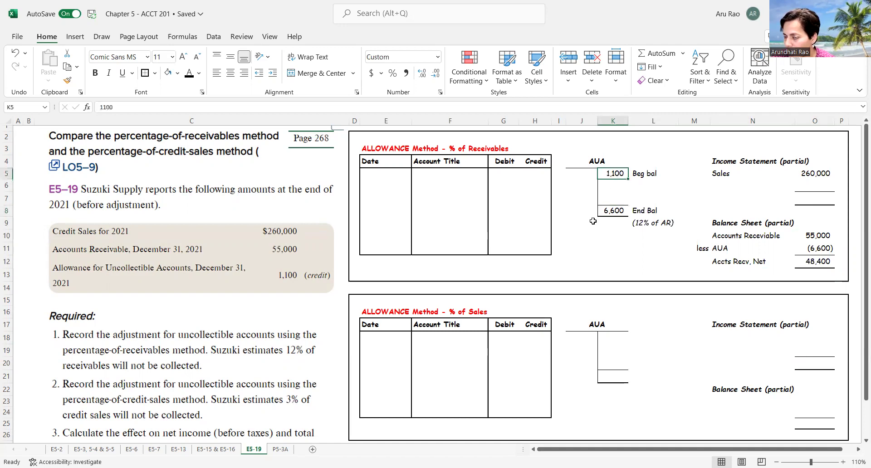
left_click(625, 210)
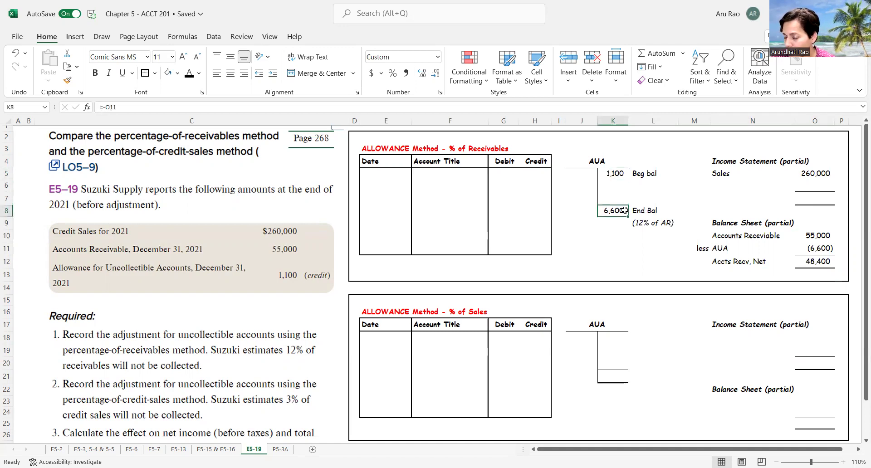
left_click(620, 184)
left_click(188, 73)
left_click(646, 184)
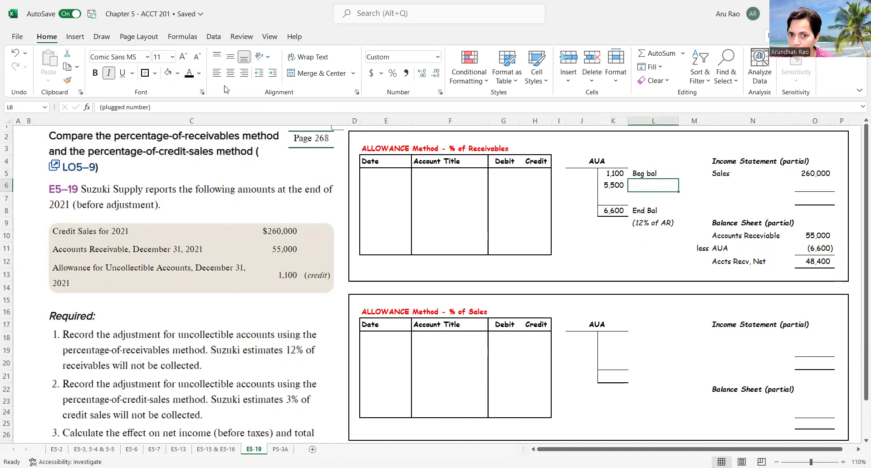
left_click(188, 73)
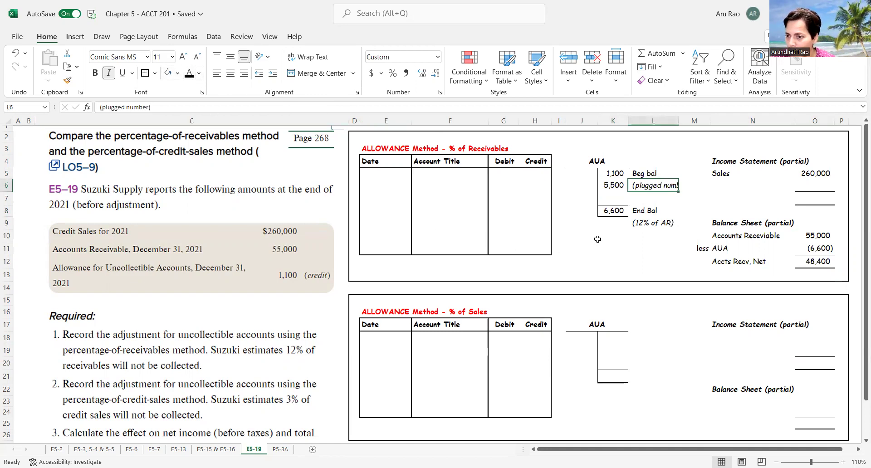
left_click(612, 236)
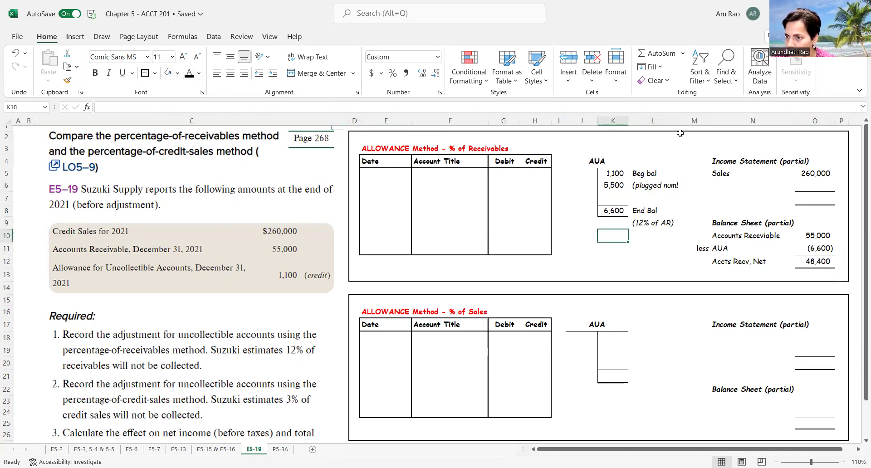
left_click_drag(680, 122, 688, 127)
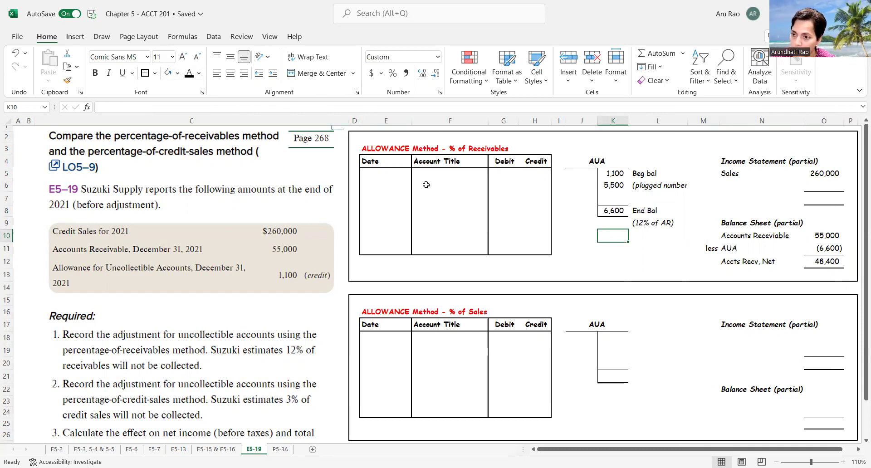
Reveal the receivables-method journal entry's 12/31/2021 date in E5, AUA account in F6 and credit amount in H6 using black font colour.
left_click(381, 175)
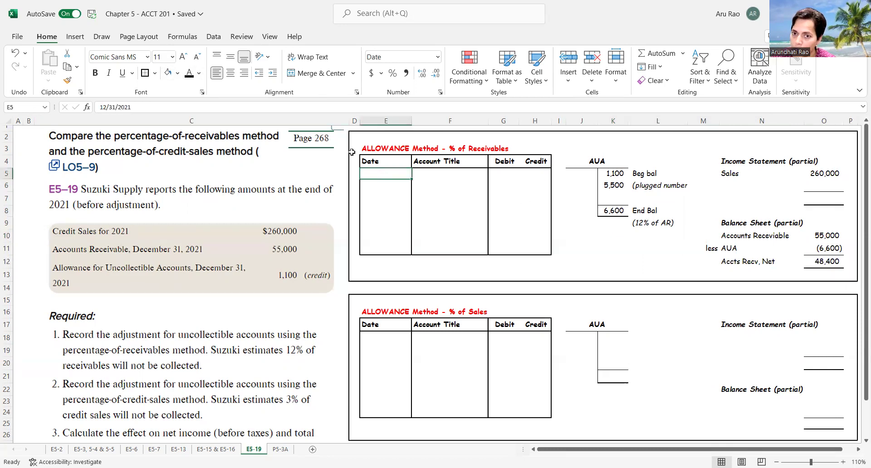
left_click(188, 74)
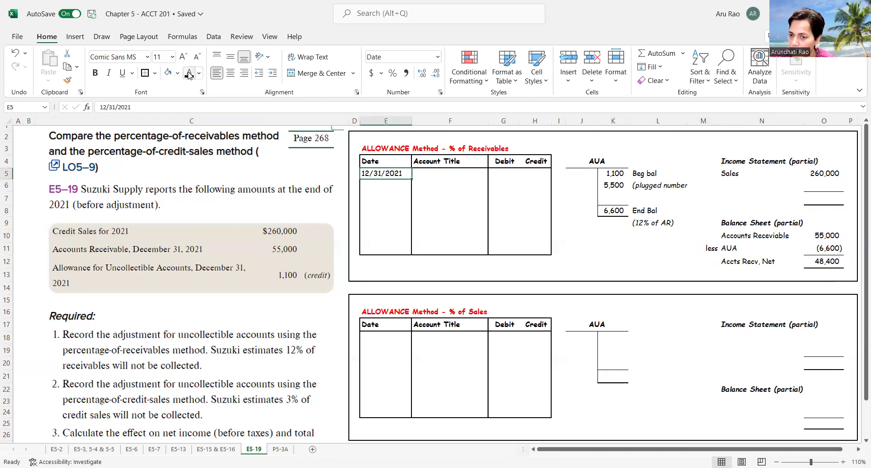
left_click(623, 189)
left_click(452, 187)
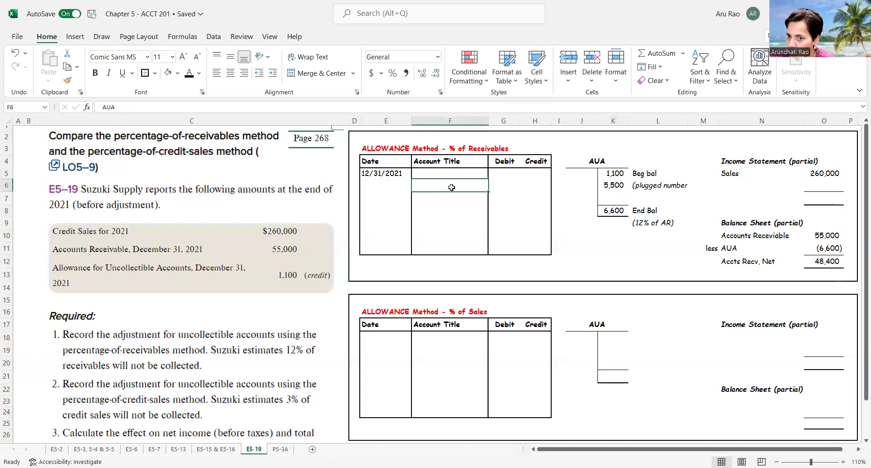
left_click(188, 73)
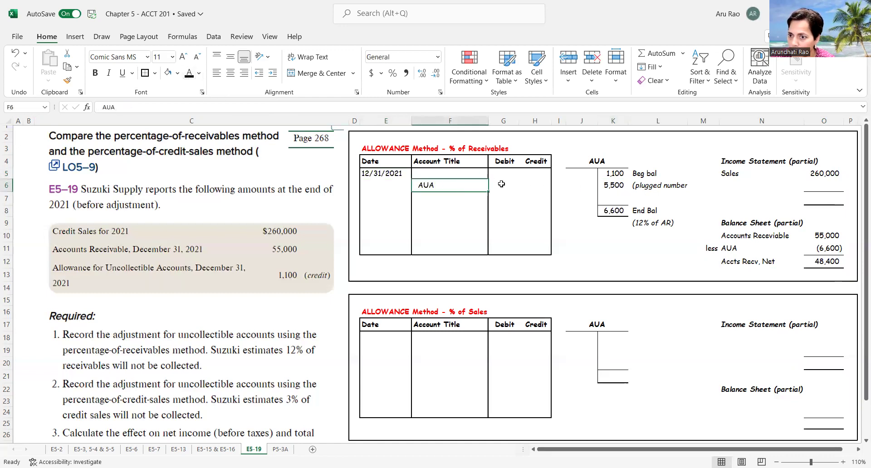
left_click(534, 186)
left_click(189, 75)
Apply black font colour to the journal entry's hidden debit amount in G5 and Bad Debt Expense account in F5.
left_click(498, 174)
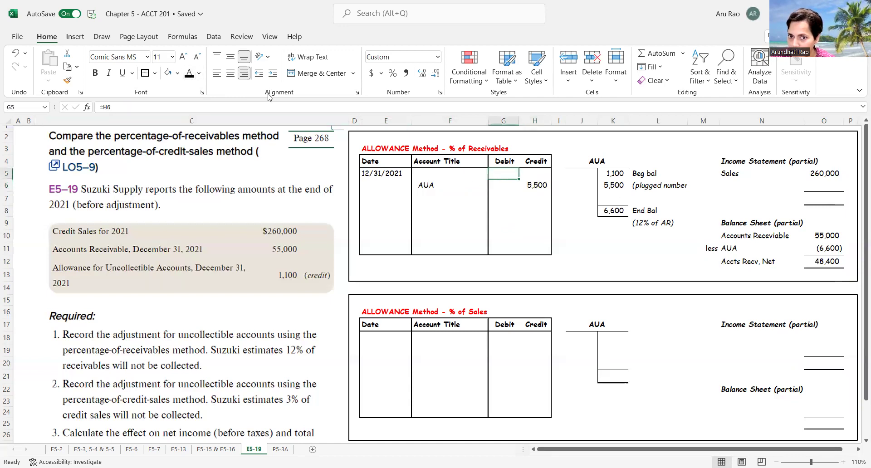
left_click(189, 74)
left_click(430, 177)
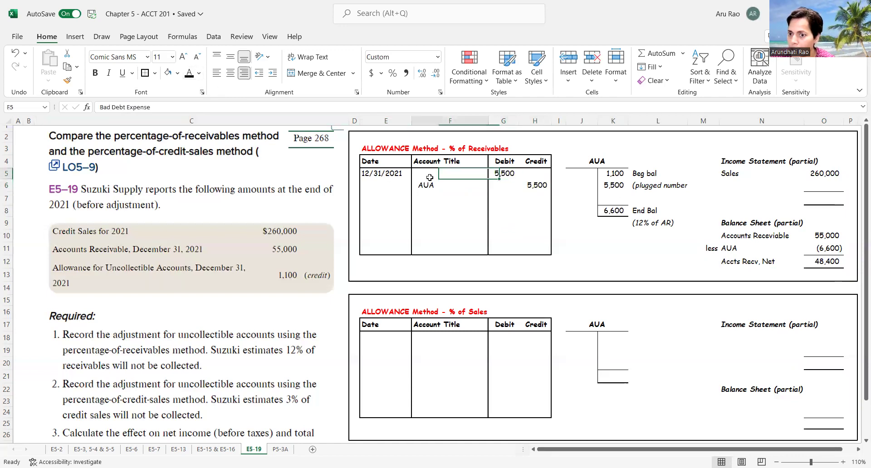
left_click(189, 74)
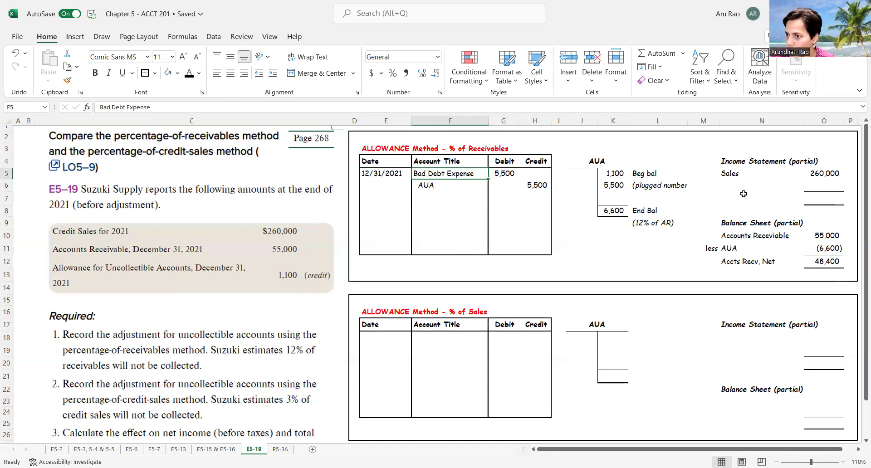
Reveal the income statement's Bad Debt Expense label in N6 and its =-G5 amount in O6 using black font colour.
left_click(727, 184)
left_click(190, 78)
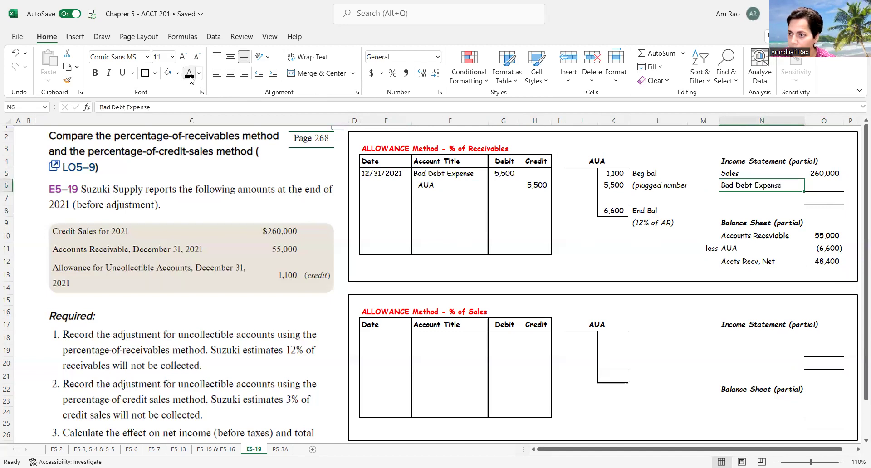
left_click(816, 186)
left_click(190, 73)
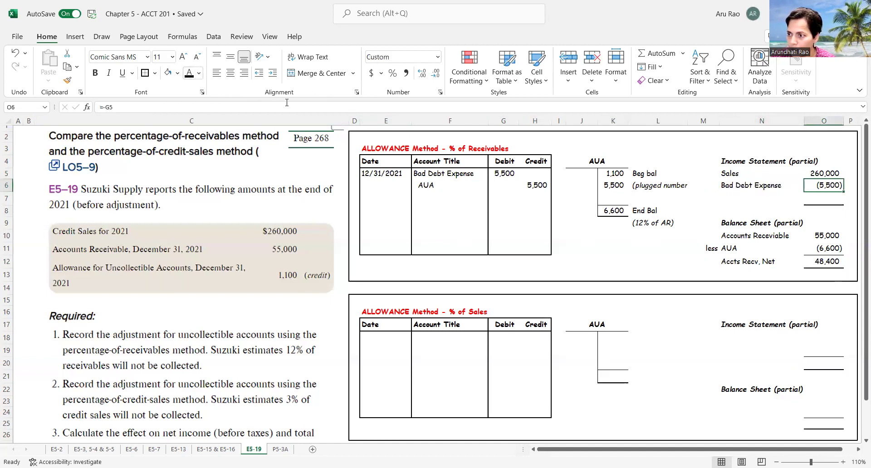
Apply black font colour to the hidden Net Income label and amount in N7:O7 of the income statement.
left_click(800, 195)
left_click_drag(800, 195, 828, 199)
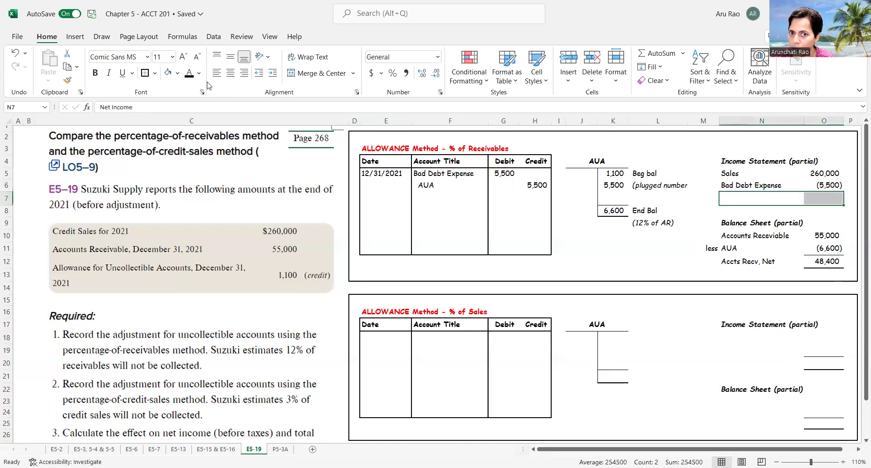
left_click(189, 73)
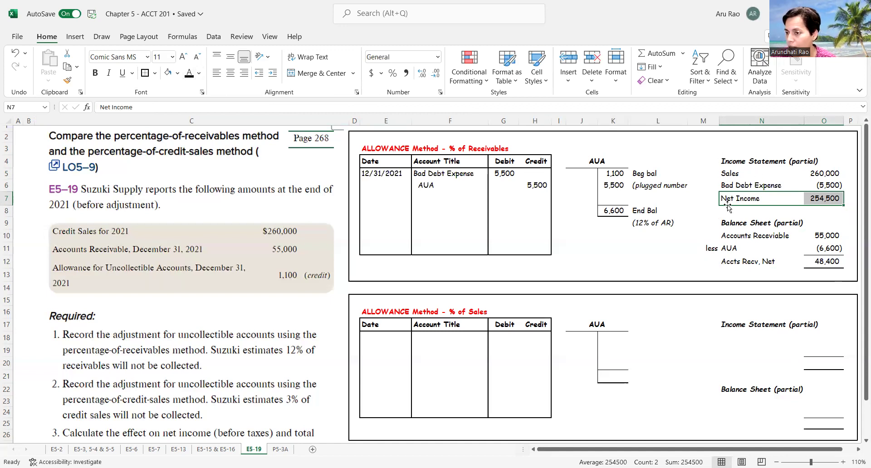
Draw a curved arrow from the balance sheet's AUA amount in O11 to the T-account's End Bal label in L8.
left_click(728, 173)
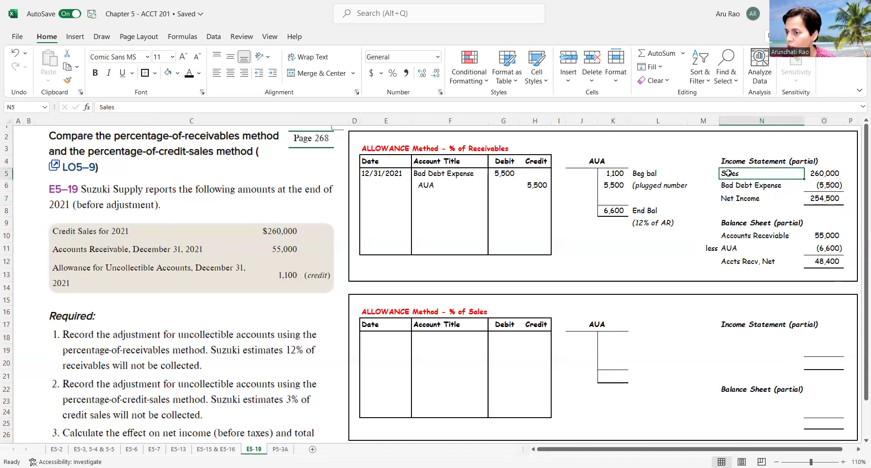
left_click(724, 186)
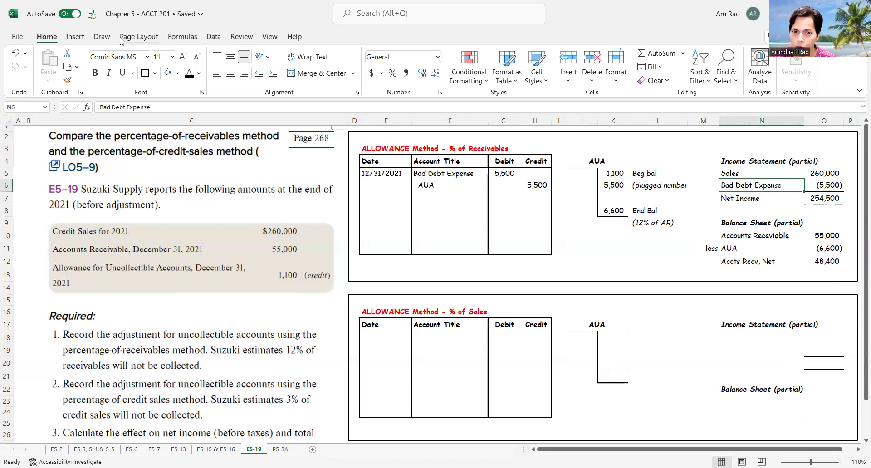
left_click(75, 36)
left_click(171, 53)
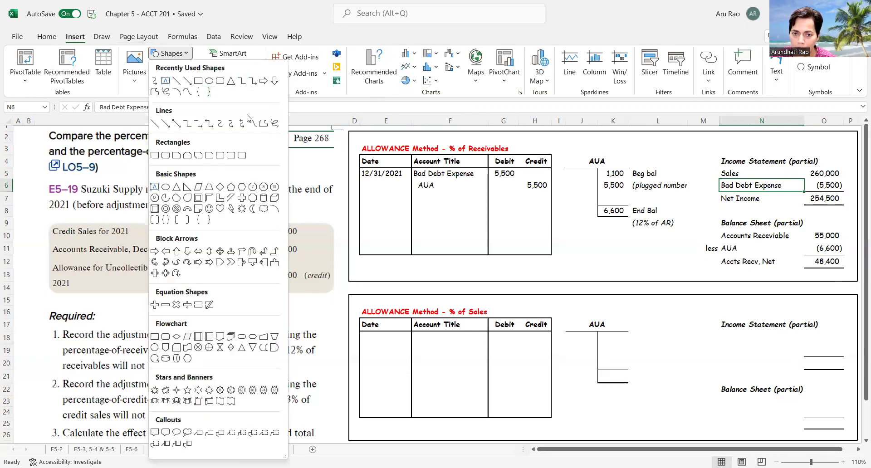
left_click(231, 127)
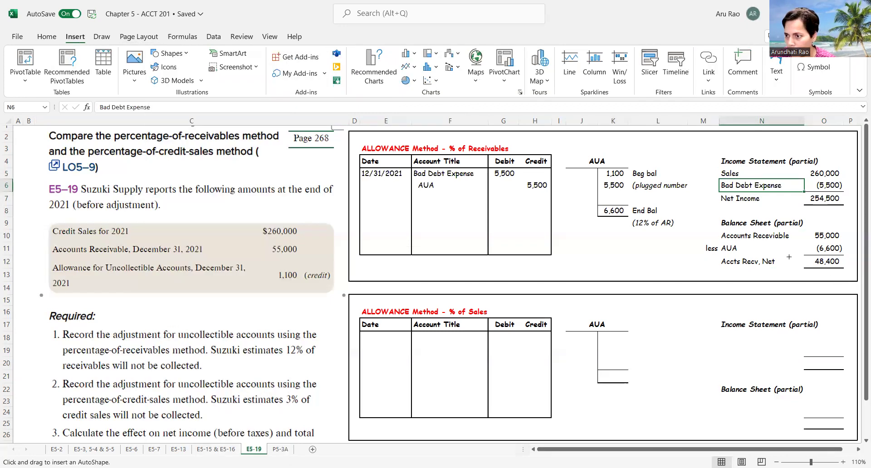
left_click_drag(802, 248, 661, 210)
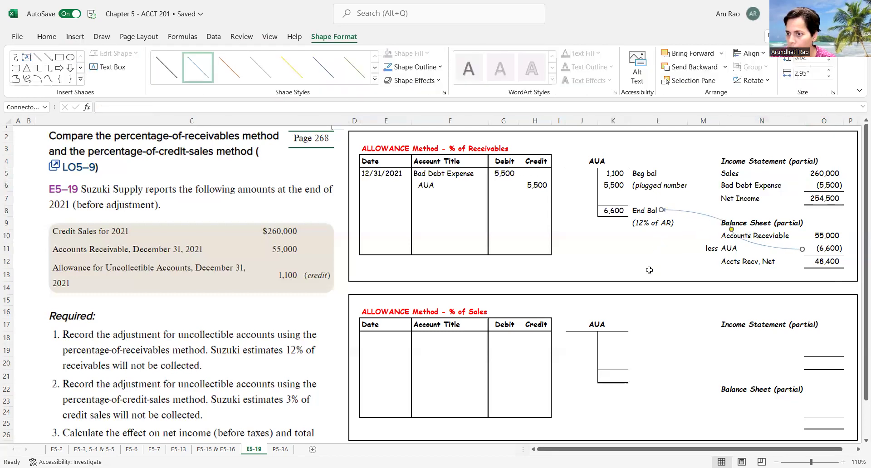
left_click(540, 275)
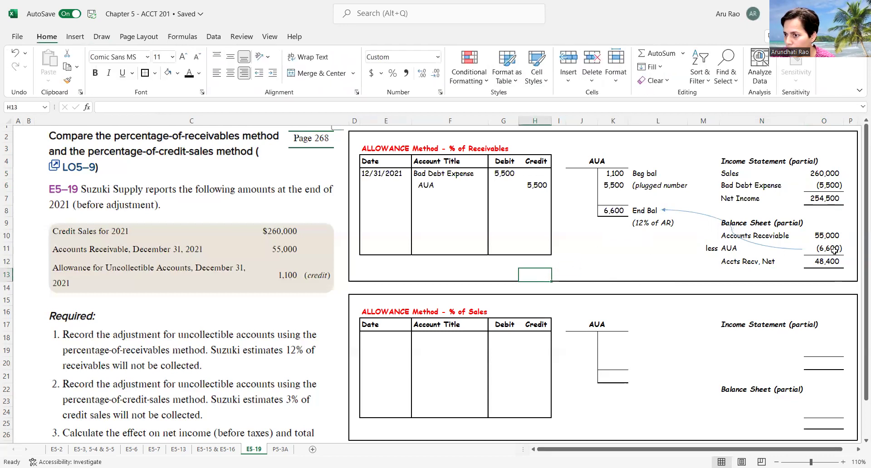
Draw a curved-connector arrow from the plugged number in K6 to the journal entry's AUA account in F6.
left_click(618, 211)
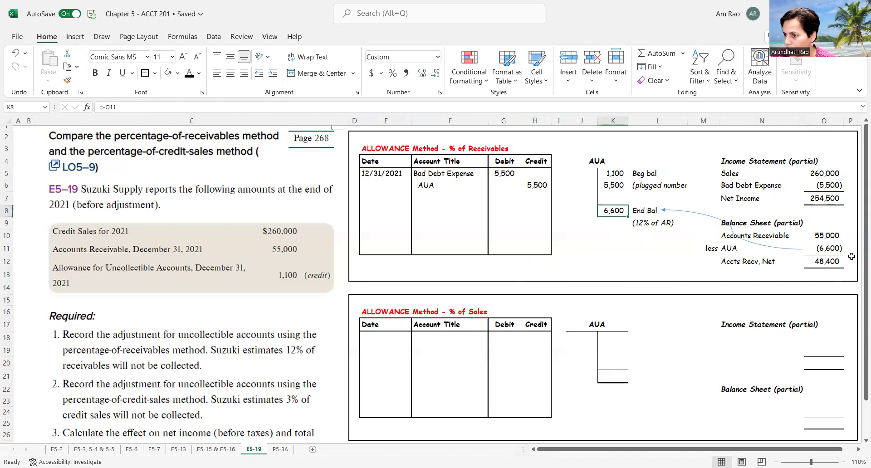
left_click(826, 248)
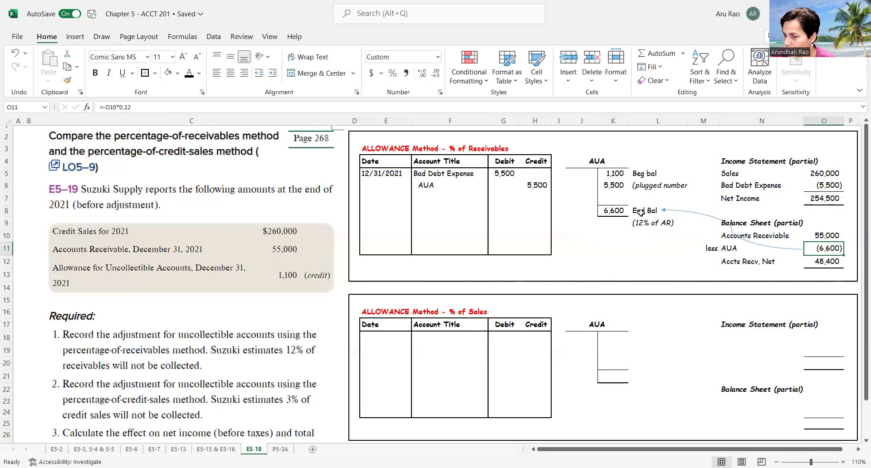
left_click(611, 211)
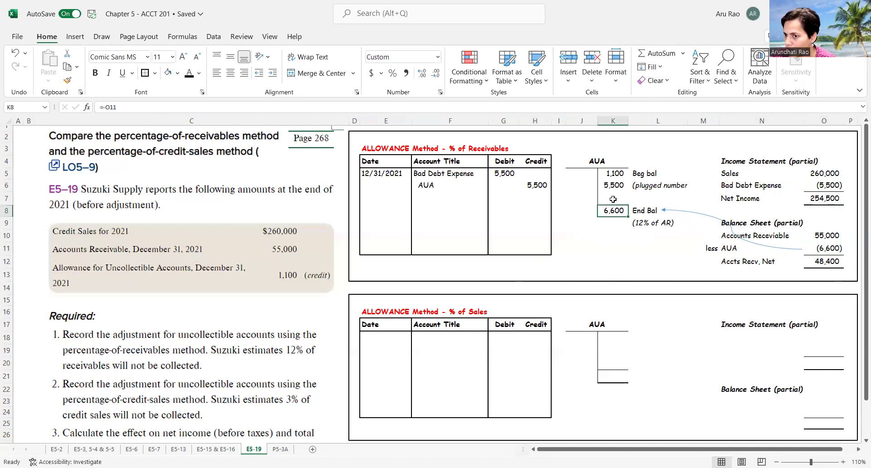
left_click(614, 189)
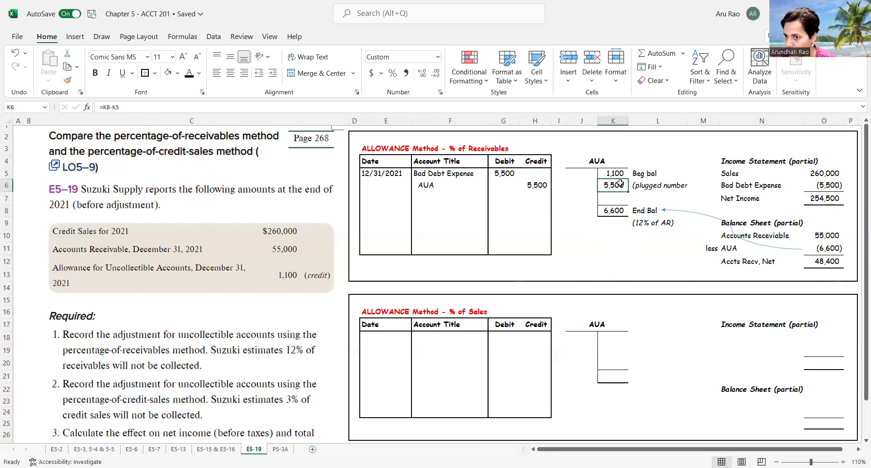
left_click(75, 37)
left_click(171, 53)
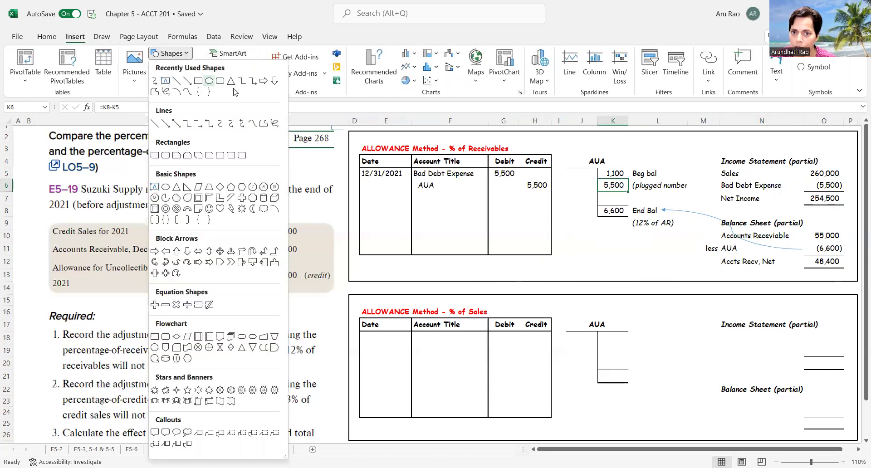
left_click(231, 122)
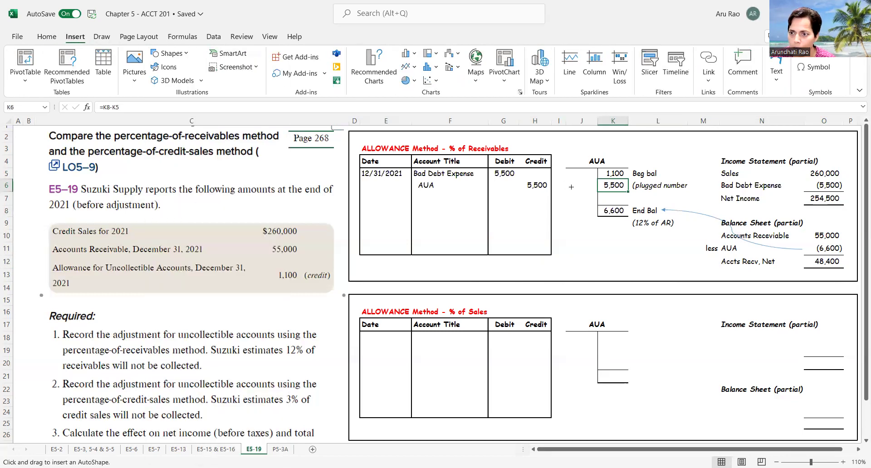
left_click_drag(591, 186, 438, 184)
left_click(324, 316)
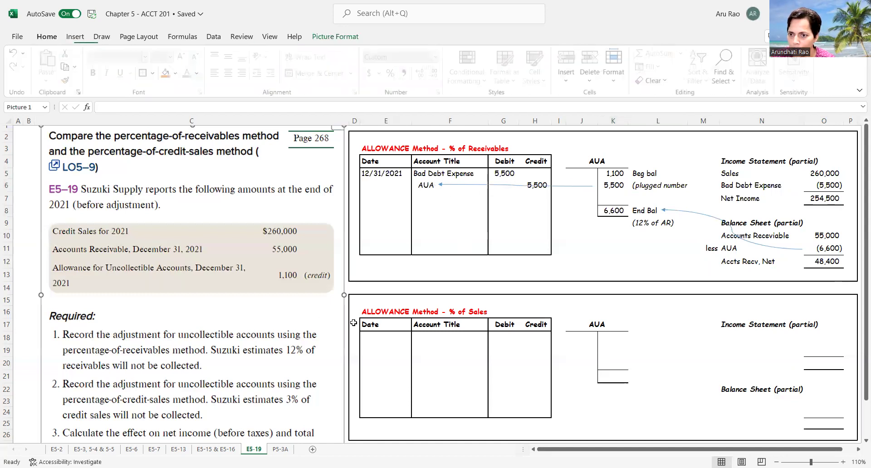
left_click(398, 433)
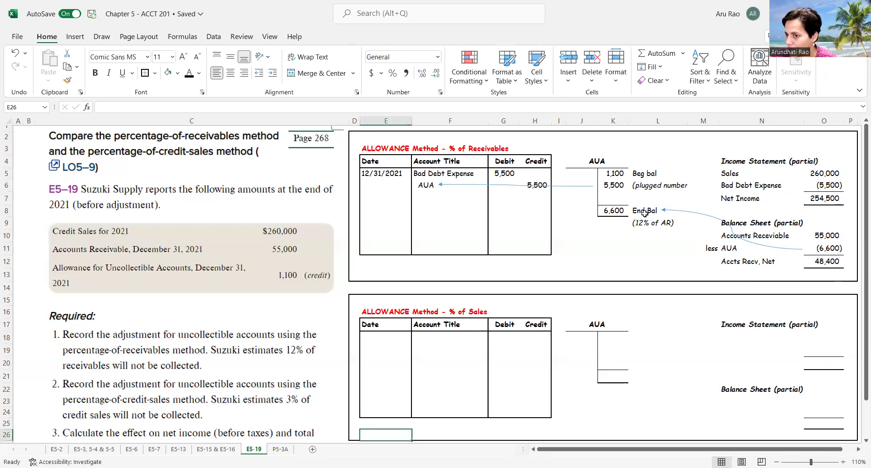
Reveal the percentage-of-sales income statement's Sales label in N18 and its amount in O18 using black font colour.
left_click(617, 212)
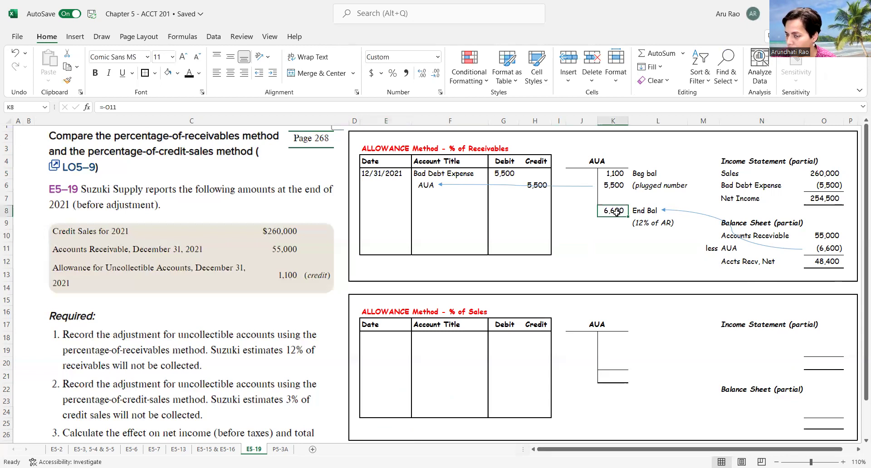
left_click(613, 185)
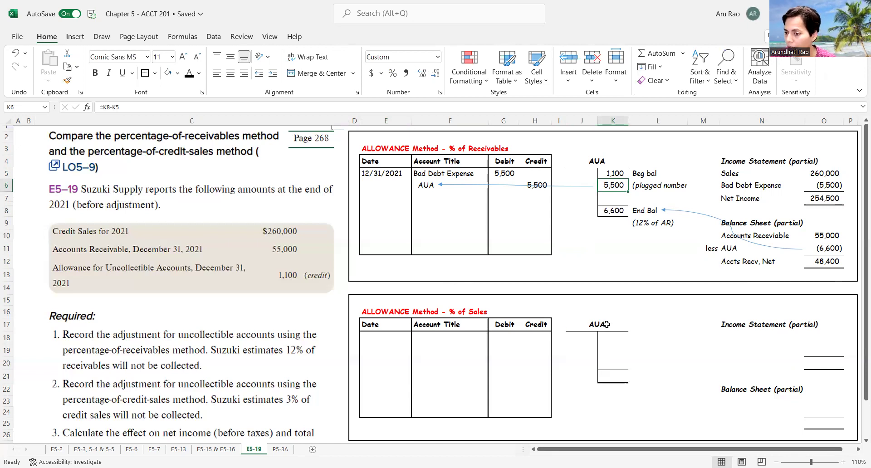
left_click(738, 337)
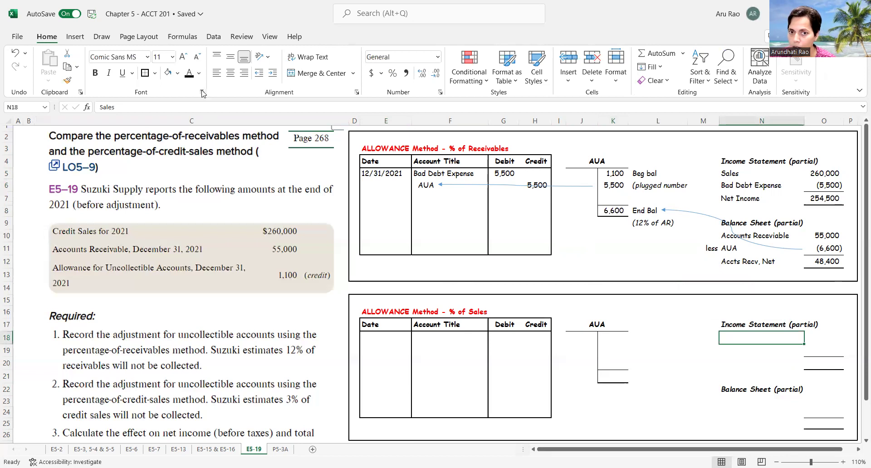
left_click(829, 336)
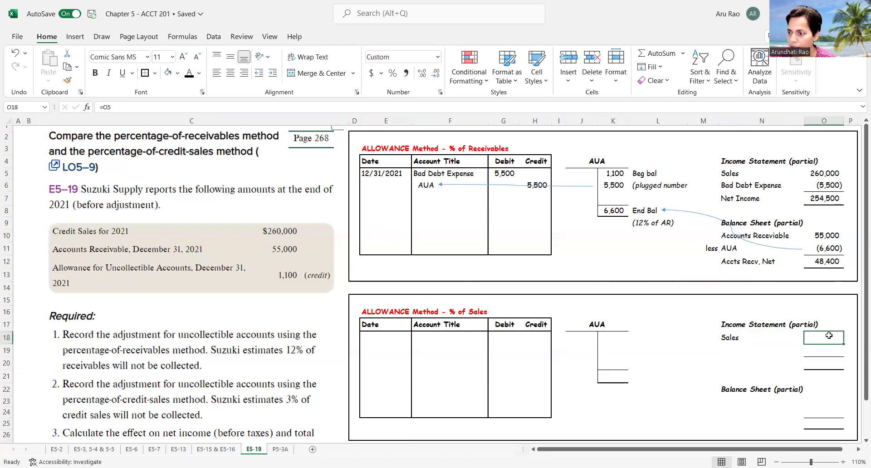
left_click(189, 74)
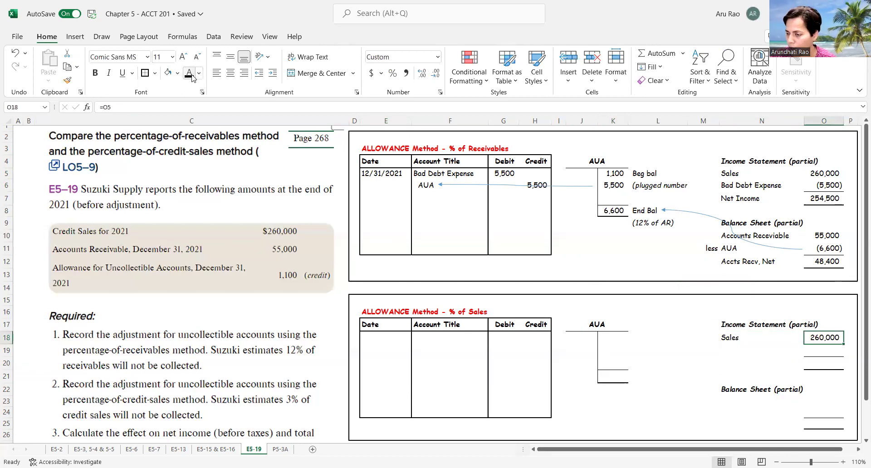
Apply black font colour to the hidden Accounts Receivable label in N23 and amount in O23 of the percentage-of-sales balance sheet.
left_click(743, 401)
left_click(189, 74)
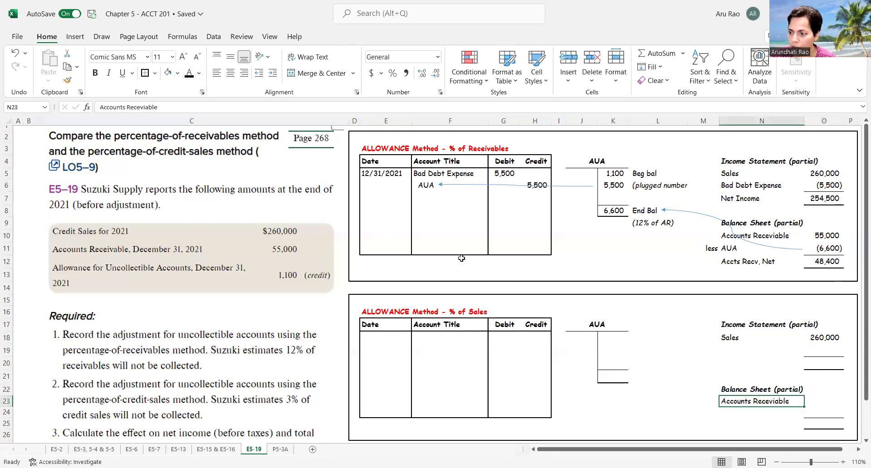
left_click(815, 399)
left_click(189, 74)
Reveal the sales-method T-account's beginning balance in K18 and its Beg bal label in L18 using black font colour.
left_click(609, 334)
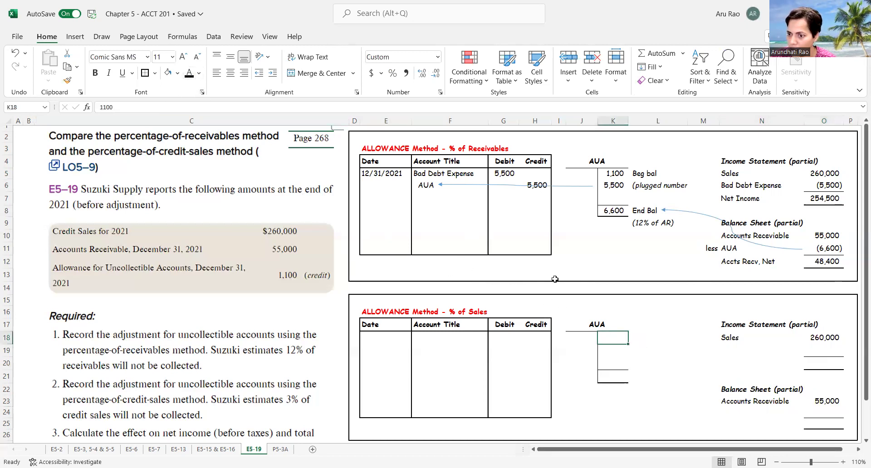
left_click(190, 74)
left_click(649, 337)
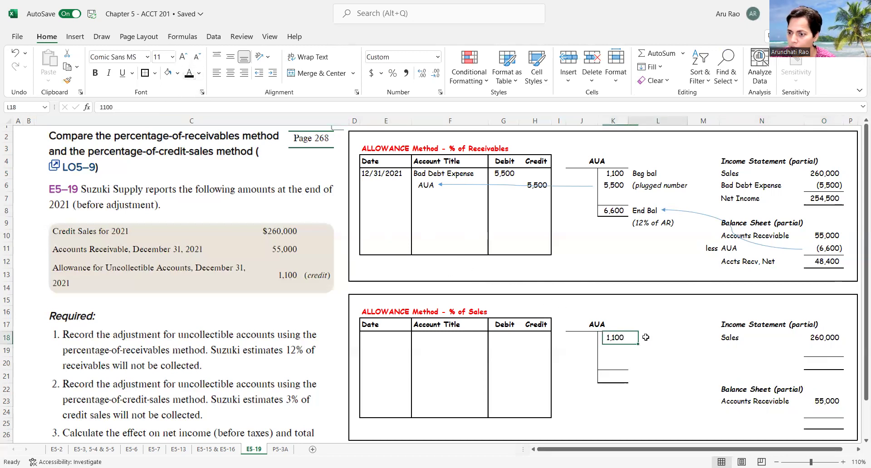
left_click(189, 74)
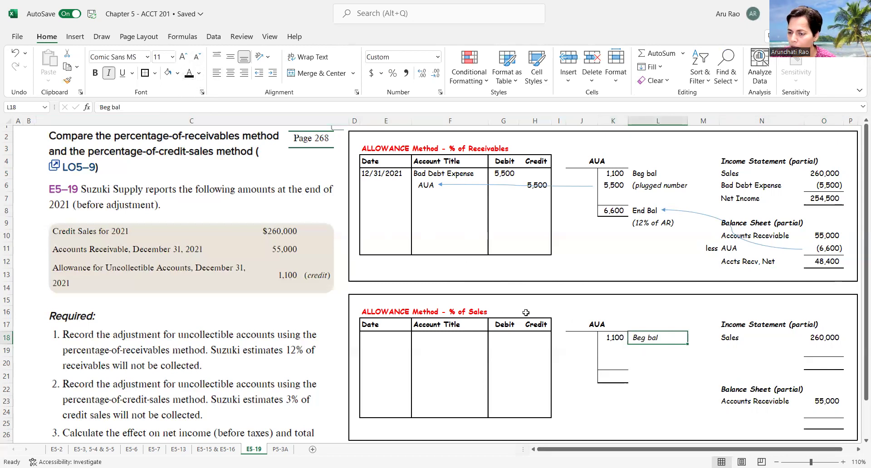
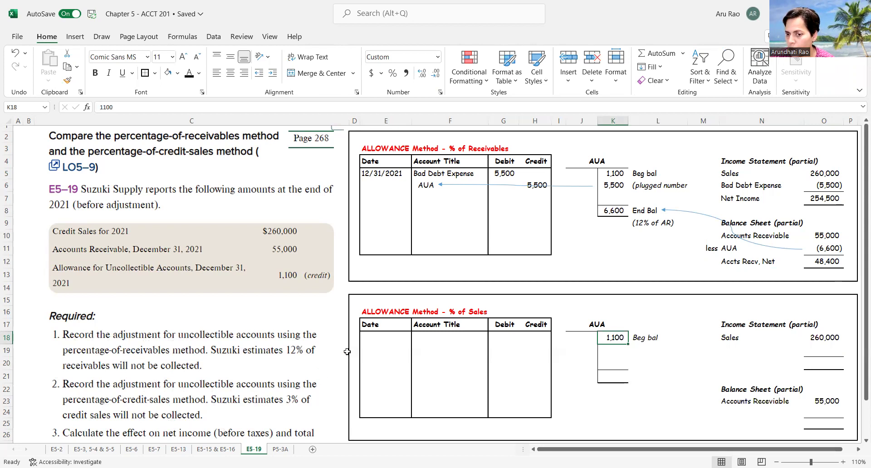
Reveal the sales-method journal entry's date in E18, accounts in F18:F19 and (3% of Credit Sales) note in F20 using black font colour.
left_click(189, 73)
left_click_drag(425, 338, 433, 350)
type("Bad Debt Expense AUA")
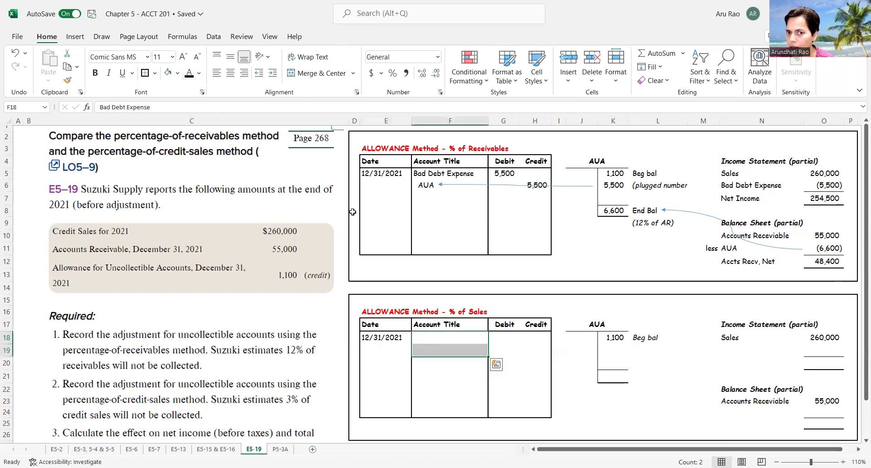
left_click(431, 350)
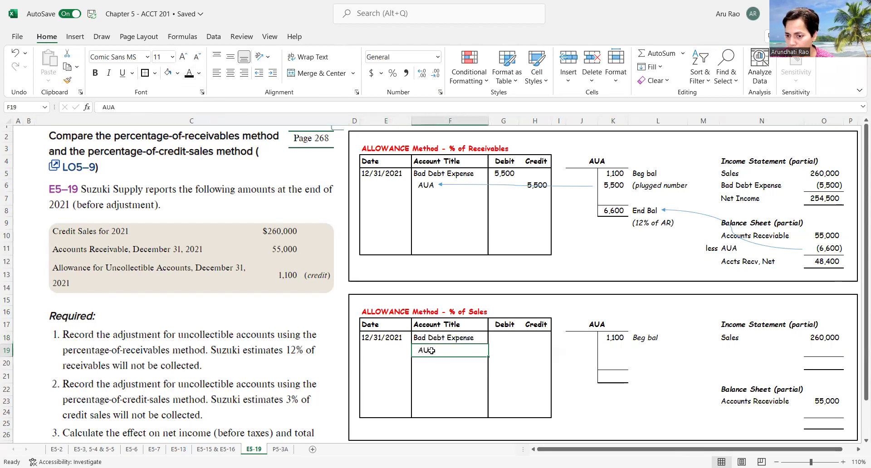
left_click(431, 363)
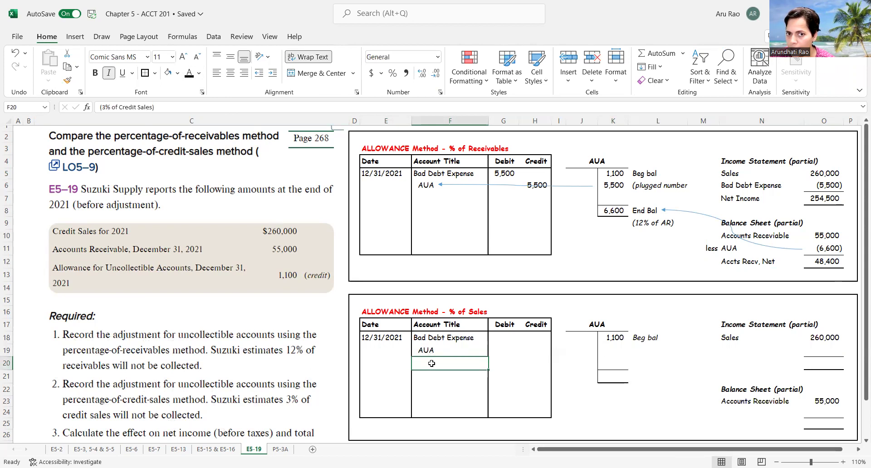
left_click(189, 78)
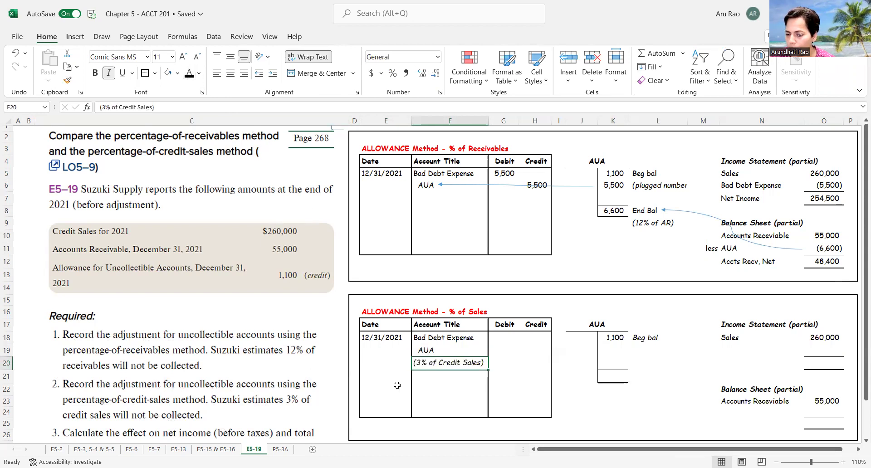
Apply black font colour to the sales-method journal entry's hidden debit and credit amounts in G18:H19.
left_click_drag(494, 328, 542, 352)
left_click(189, 74)
left_click(494, 336)
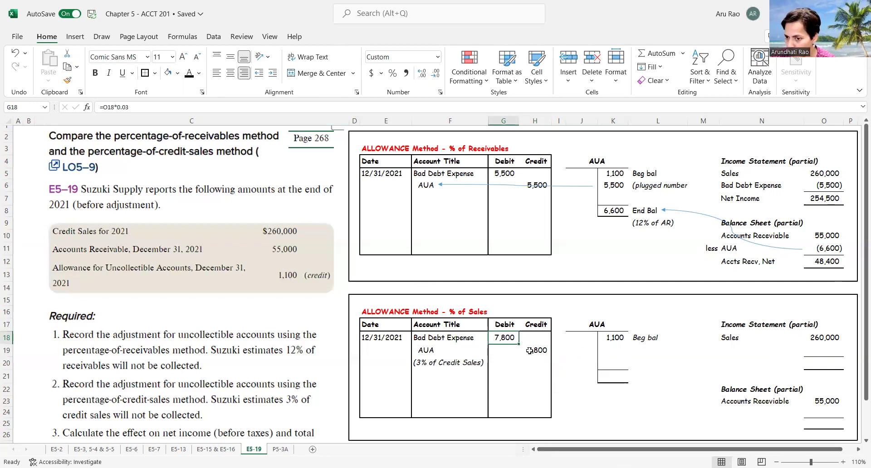
Reveal the T-account's posted credit amount in K19 and its Posted from Journal label in L19 using black font colour.
left_click(611, 350)
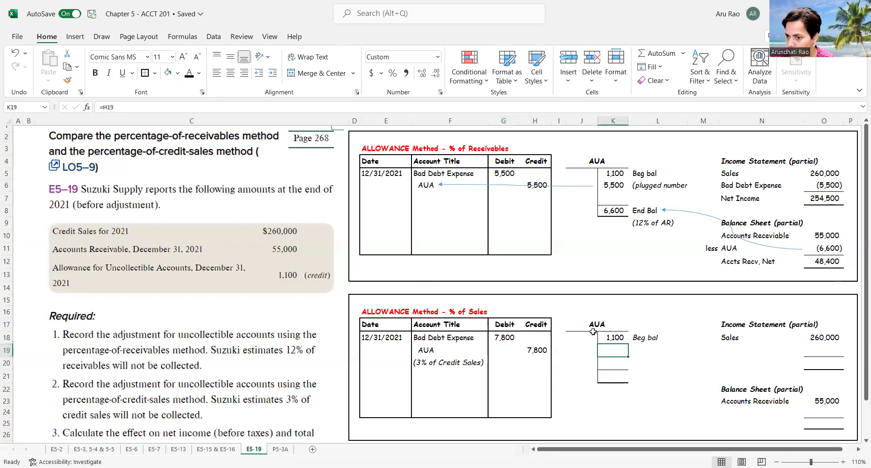
left_click(189, 73)
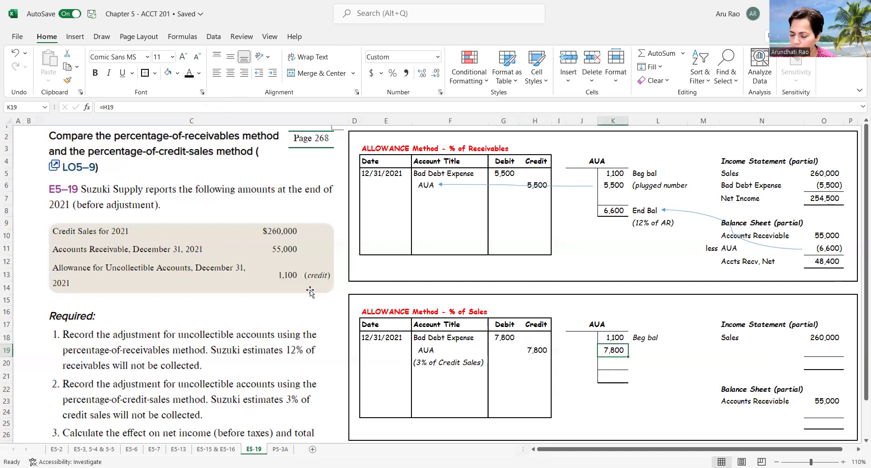
left_click(635, 350)
left_click(189, 72)
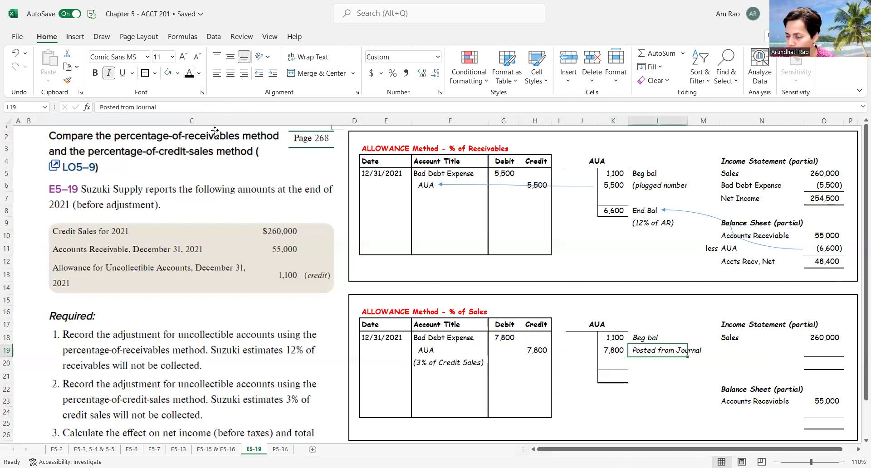
Apply black font colour to the sales-method T-account's hidden ending balance in K21 and End Bal label in L21.
left_click(616, 372)
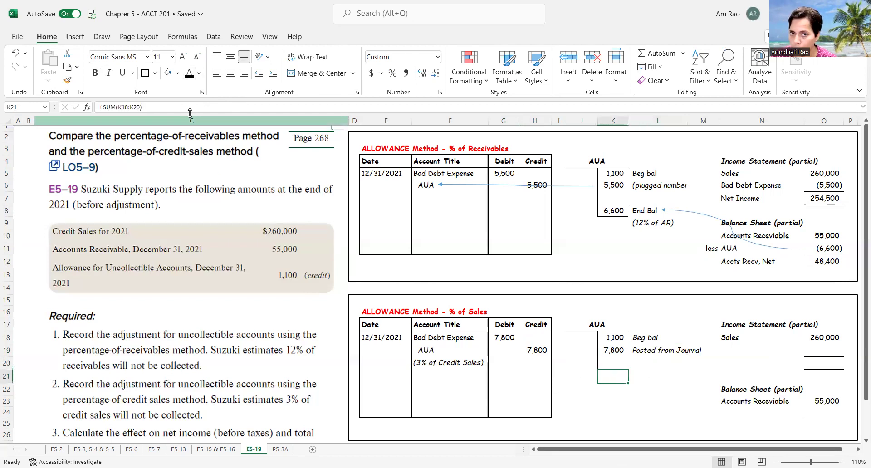
left_click(189, 73)
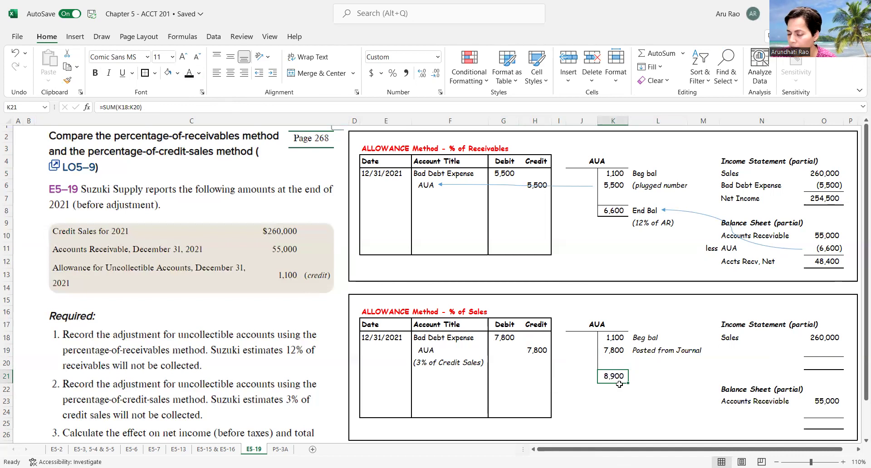
left_click(645, 375)
left_click(190, 75)
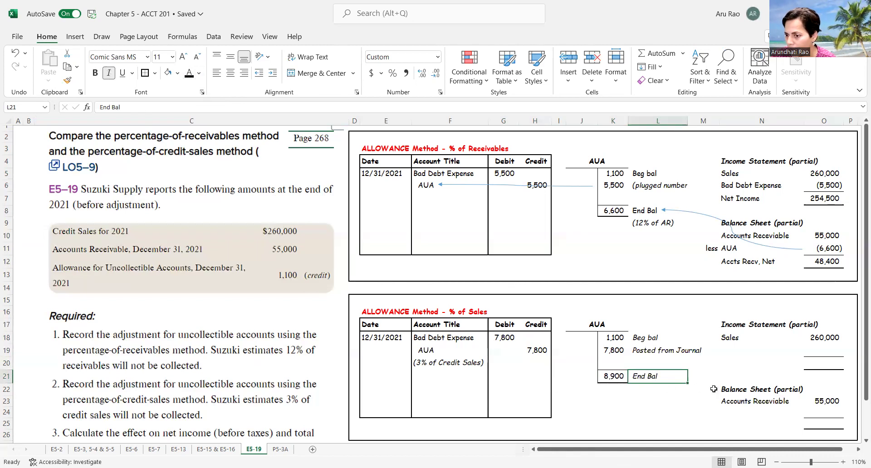
Reveal the sales-method balance sheet's AUA label in N24 and its amount in O24 using black font colour.
left_click(763, 409)
left_click(190, 75)
left_click(824, 412)
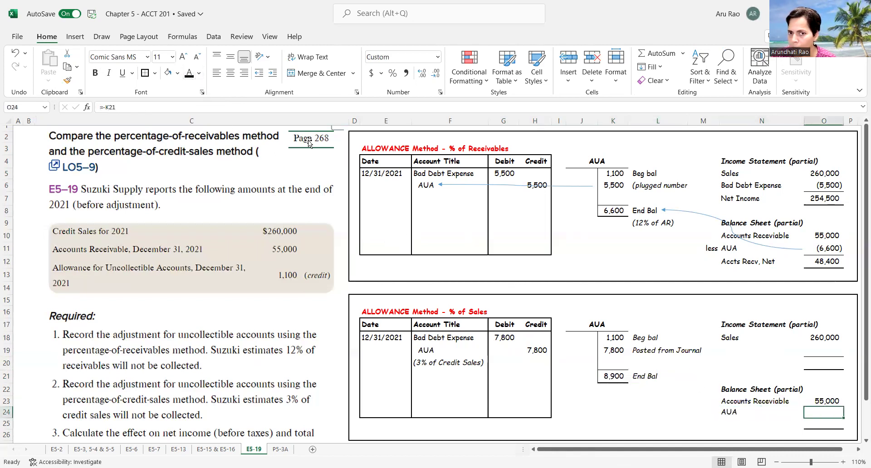
left_click(189, 75)
Apply black font colour to the hidden Accts Recv, Net line in N25:O25 and the less label in M24.
left_click(816, 425)
left_click_drag(743, 424, 812, 423)
left_click(189, 75)
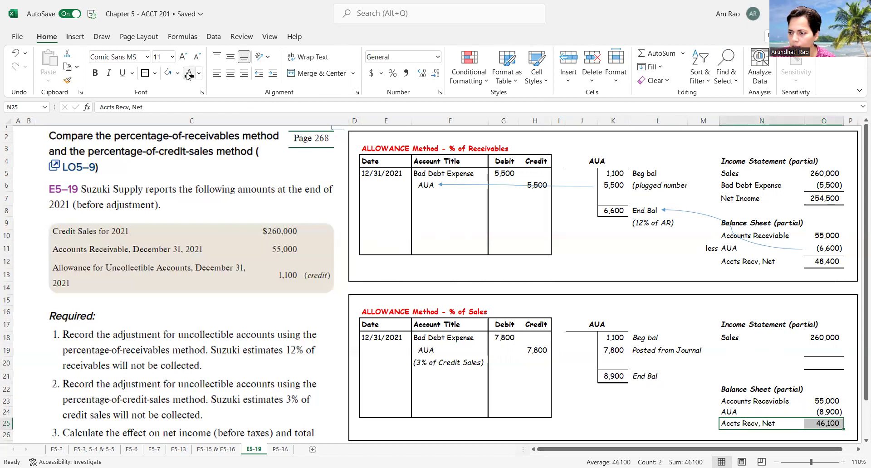
left_click(816, 428)
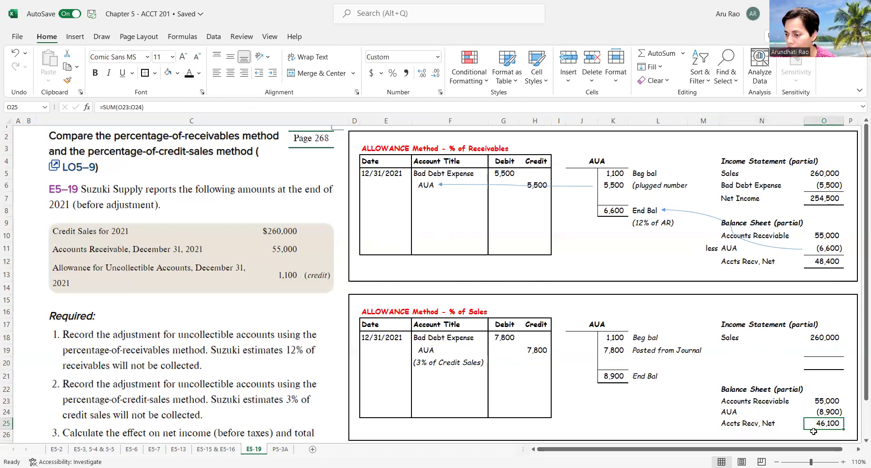
left_click(715, 411)
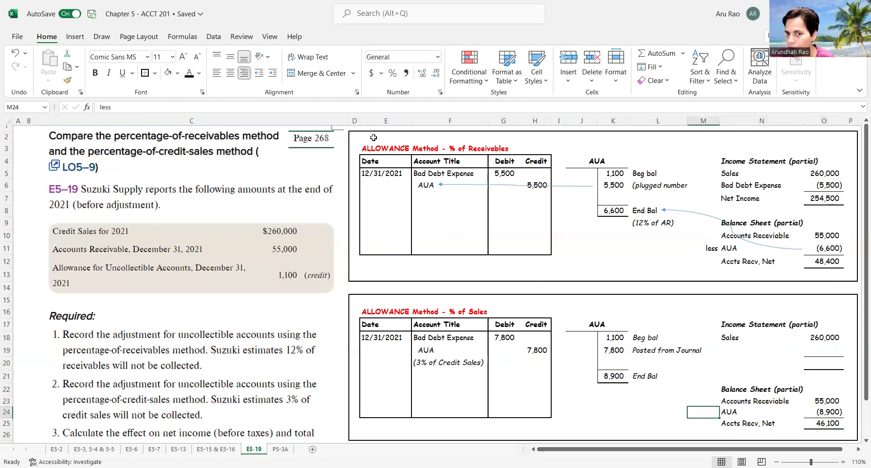
left_click(189, 74)
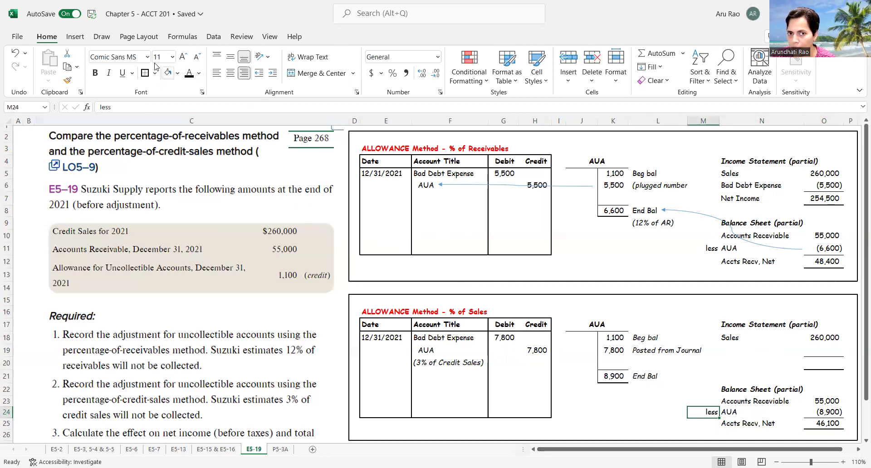
Draw a curved arrow connector from the sales-method journal entry's AUA credit in H19 to the T-account's posted amount in K19.
left_click(75, 39)
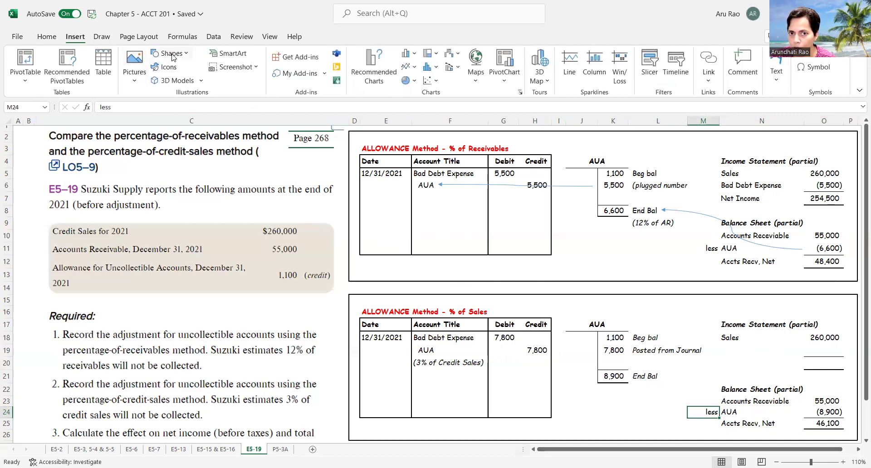
left_click(172, 54)
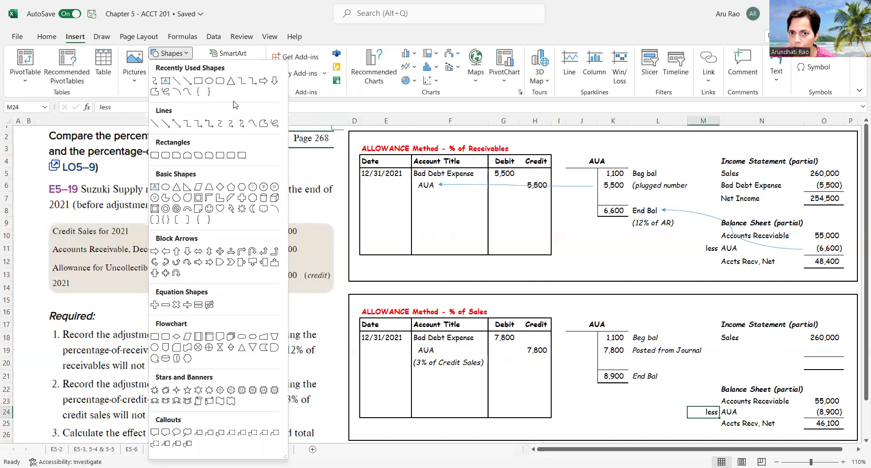
left_click(231, 123)
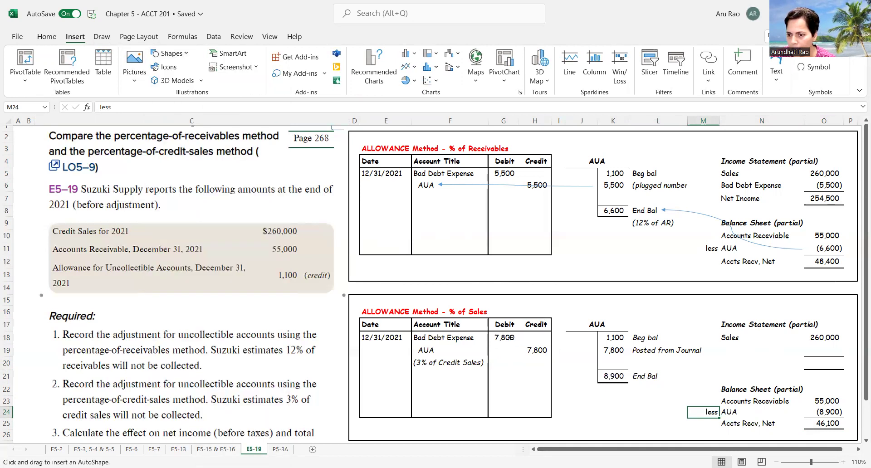
mouse_move(515, 337)
left_mouse_down()
mouse_move(604, 352)
mouse_move(598, 351)
left_mouse_up()
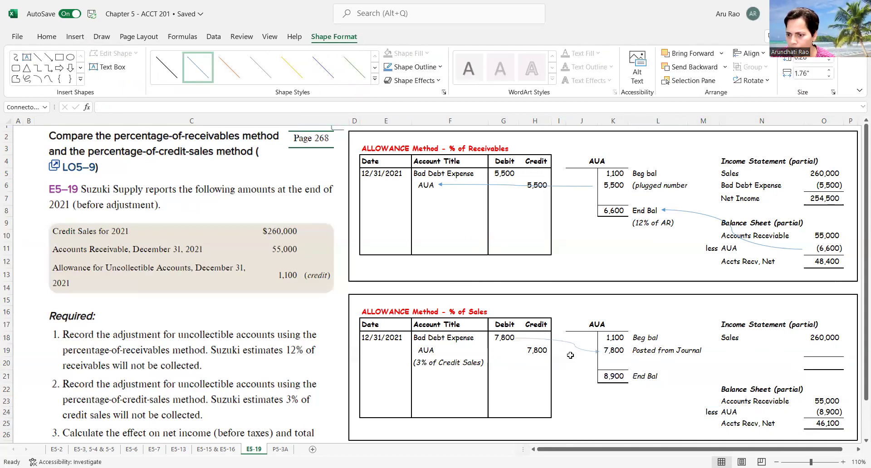
left_click_drag(542, 341, 565, 359)
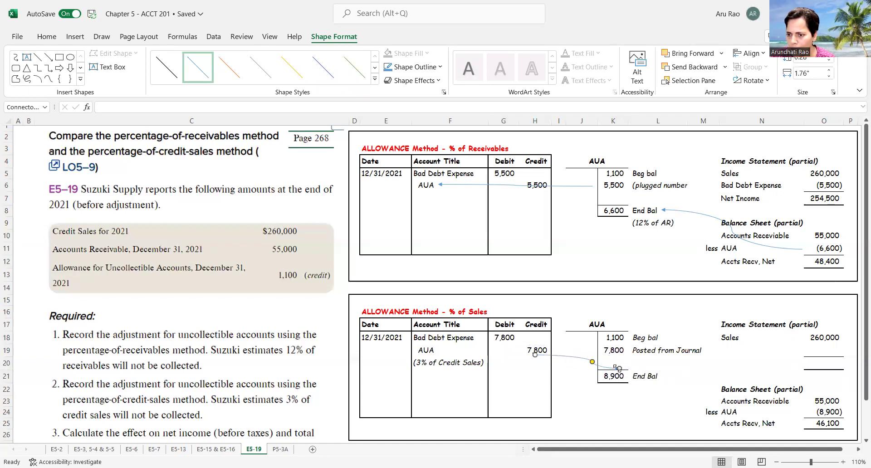
left_click_drag(619, 366, 596, 351)
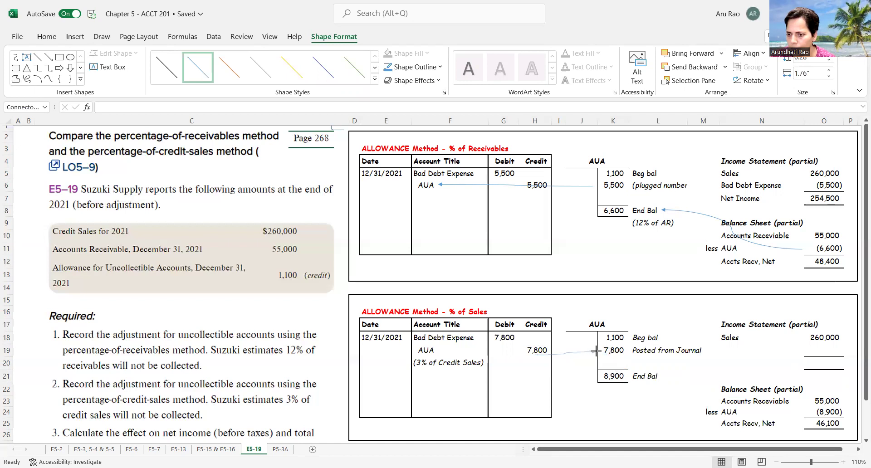
left_click(455, 354)
left_click(613, 350)
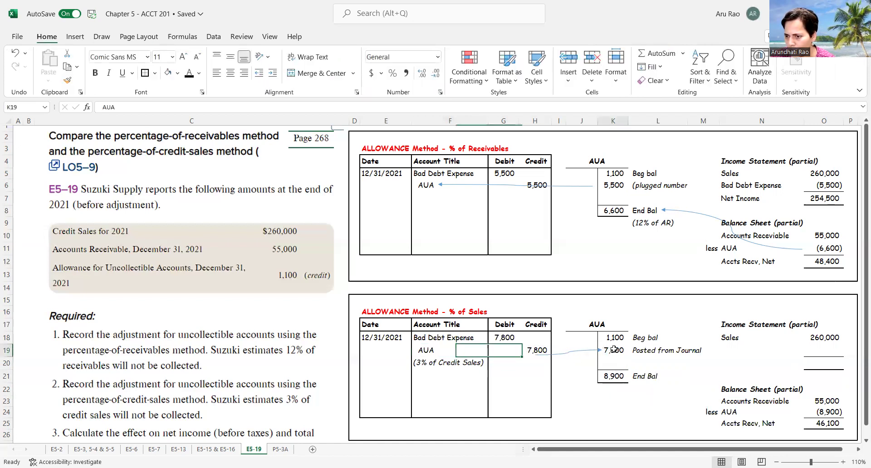
Draw a curved arrow connector from the sales-method T-account's End Bal label in L21 to the balance sheet's AUA amount in O24.
left_click(617, 376)
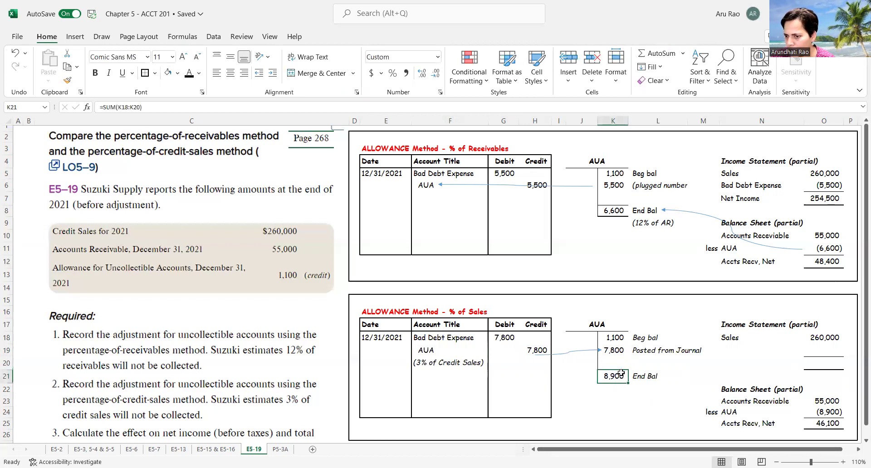
left_click(75, 36)
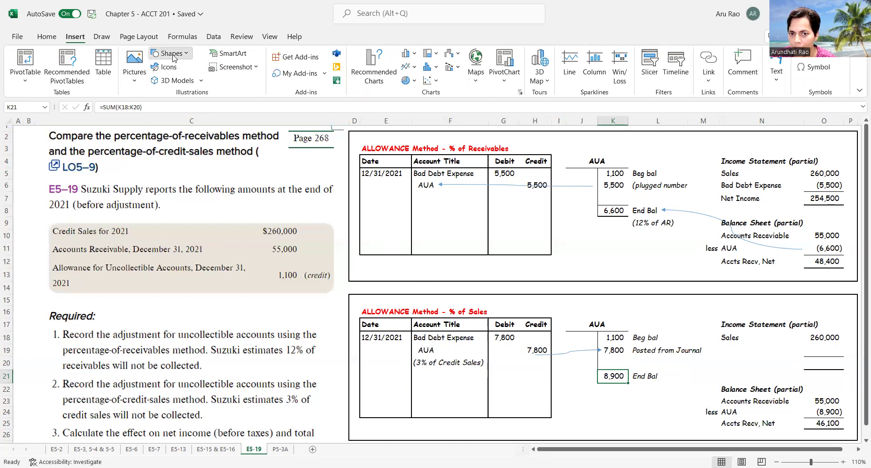
left_click(174, 55)
left_click(231, 124)
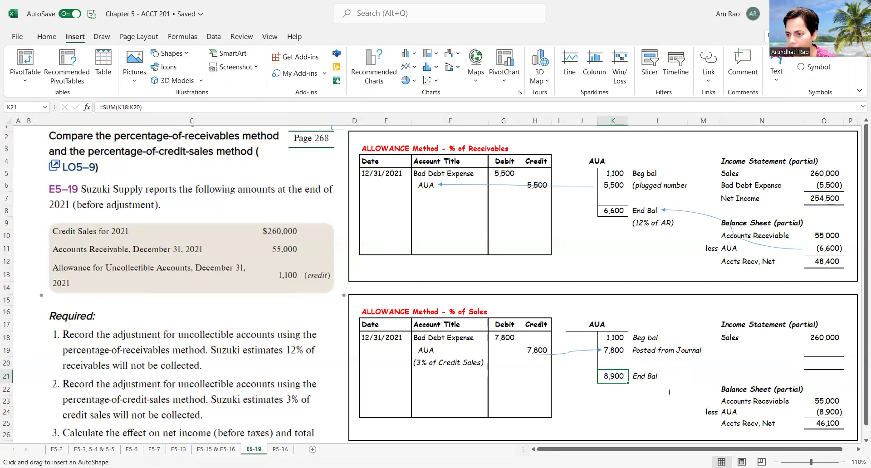
left_click_drag(662, 375, 808, 412)
left_click(603, 415)
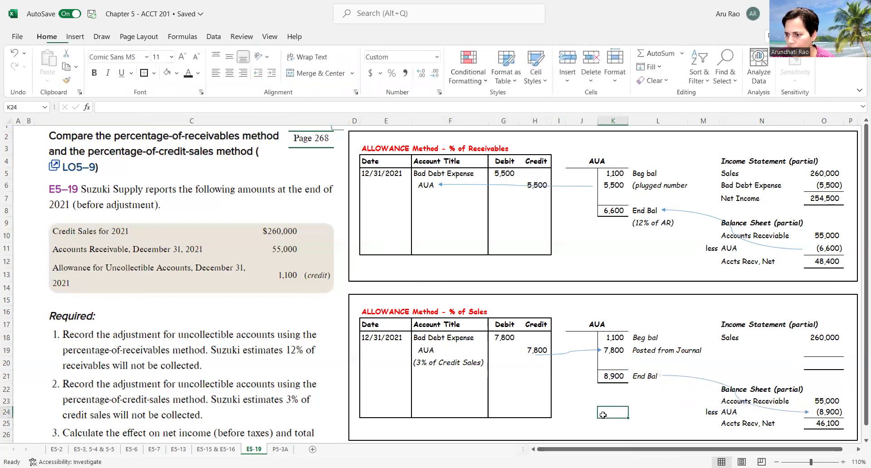